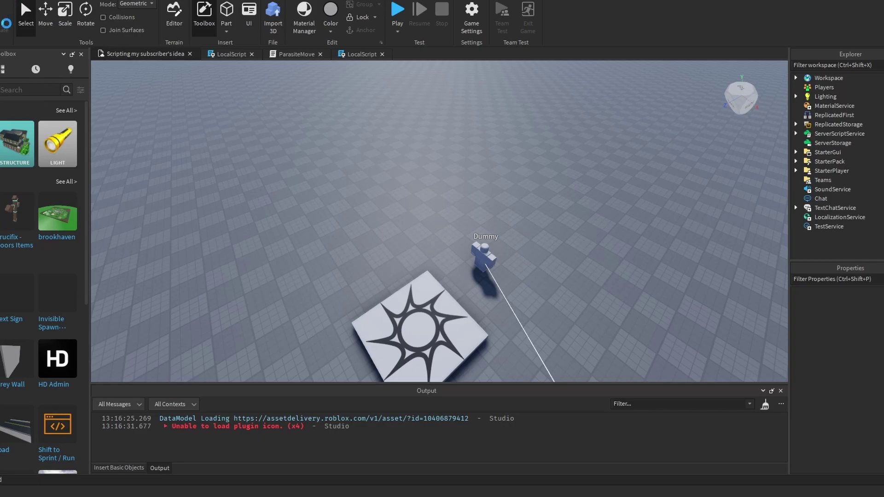
Play-test once, walking off the platform and firing the parasite at the Dummy, then stop.
{"action": "key", "text": "F5"}
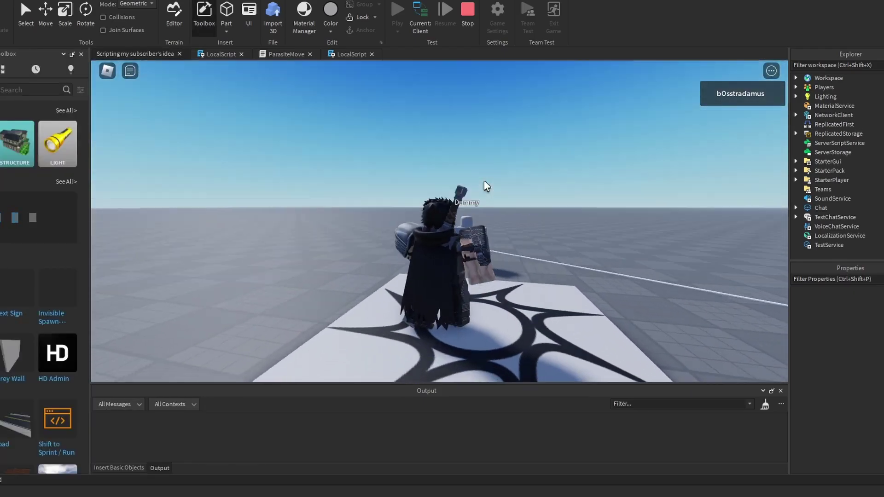
{"action": "key", "text": "s"}
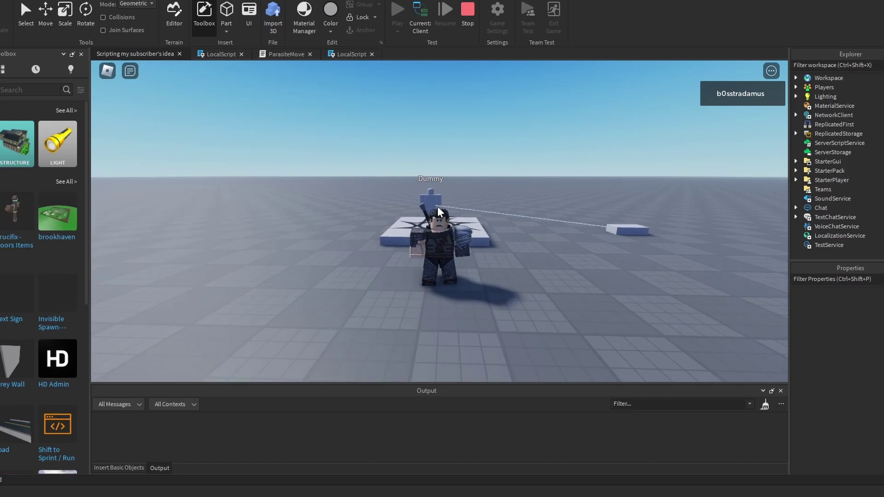
{"action": "left_click", "coordinate": [438, 211]}
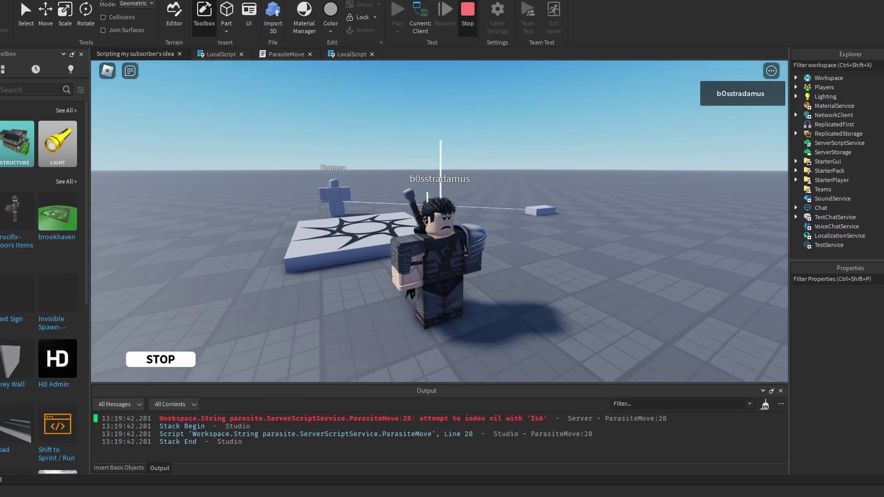
{"action": "key", "text": "shift+F5"}
Run a second play test, releasing the Dummy and firing more parasites at it.
{"action": "key", "text": "F5"}
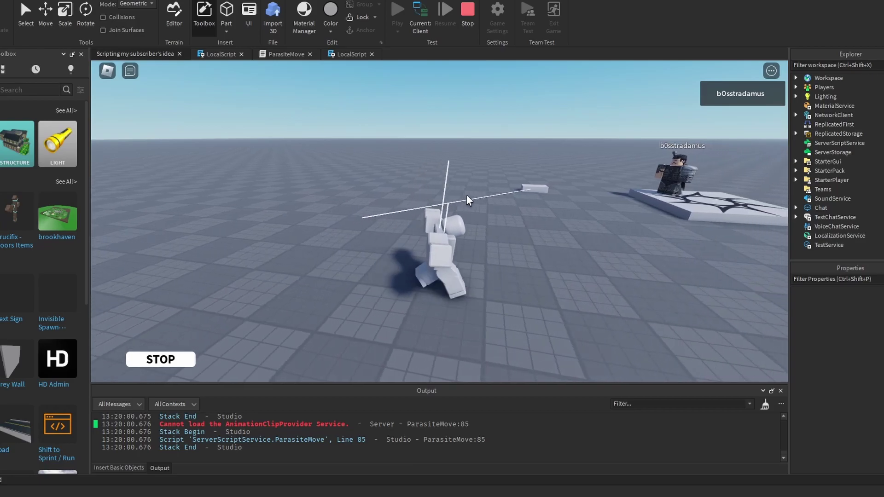
{"action": "left_click", "coordinate": [178, 361]}
{"action": "left_click", "coordinate": [384, 163]}
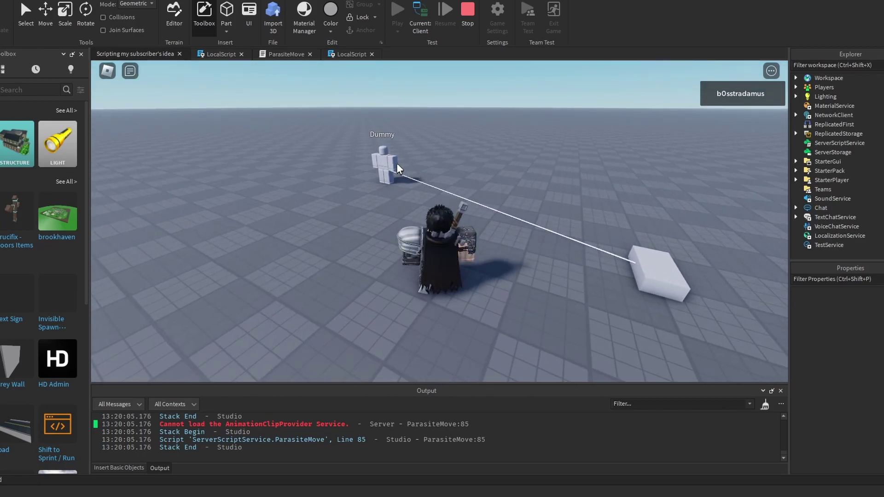
{"action": "left_click", "coordinate": [435, 256]}
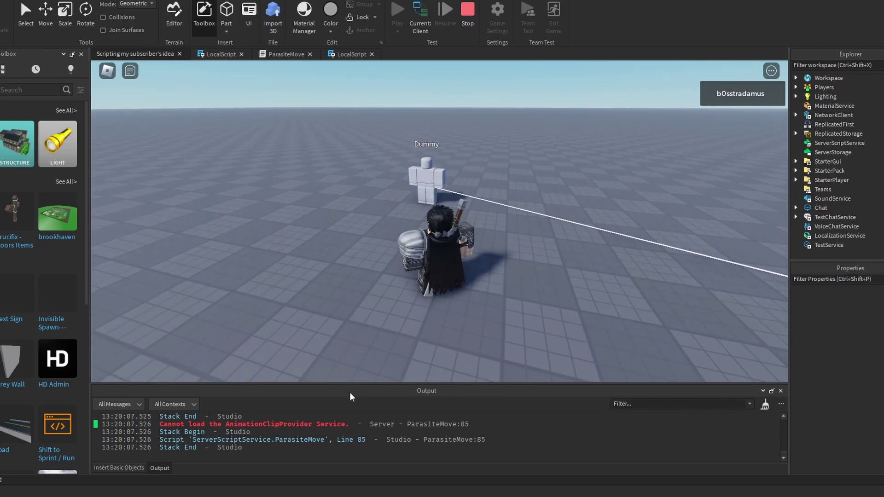
{"action": "scroll", "coordinate": [330, 432], "scroll_direction": "up", "scroll_amount": 3}
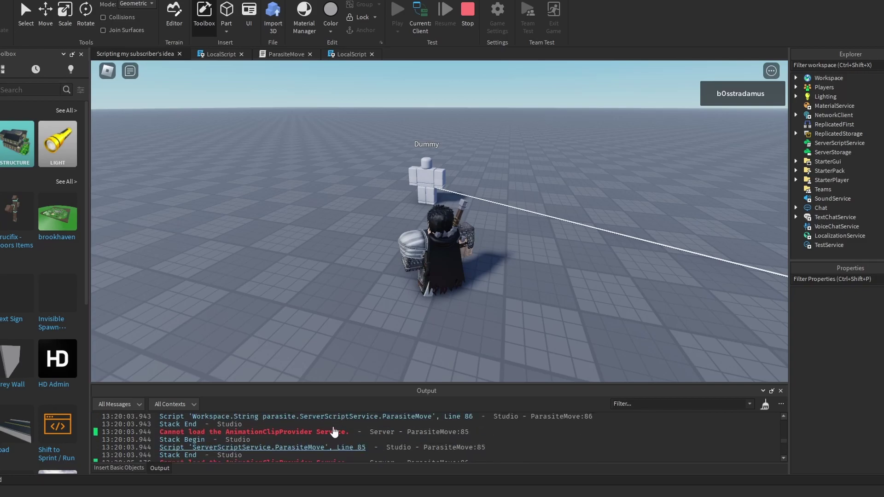
{"action": "scroll", "coordinate": [379, 448], "scroll_direction": "up", "scroll_amount": 2}
{"action": "scroll", "coordinate": [378, 445], "scroll_direction": "up", "scroll_amount": 2}
{"action": "scroll", "coordinate": [377, 440], "scroll_direction": "up", "scroll_amount": 2}
{"action": "scroll", "coordinate": [375, 436], "scroll_direction": "up", "scroll_amount": 1}
{"action": "scroll", "coordinate": [374, 437], "scroll_direction": "down", "scroll_amount": 3}
{"action": "scroll", "coordinate": [375, 436], "scroll_direction": "down", "scroll_amount": 2}
{"action": "scroll", "coordinate": [375, 434], "scroll_direction": "down", "scroll_amount": 2}
{"action": "scroll", "coordinate": [373, 434], "scroll_direction": "down", "scroll_amount": 2}
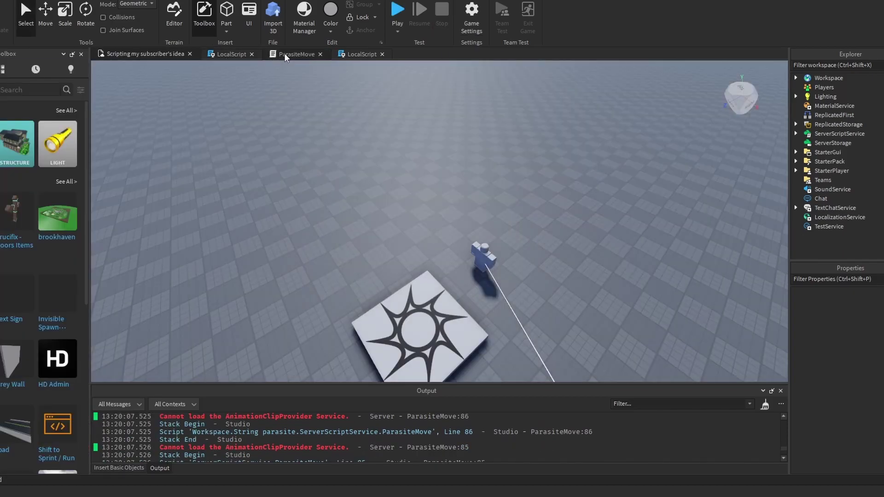
Append 'and hit.Parent ~= Player.Character' to line 27's if condition and start a play test.
{"action": "left_click", "coordinate": [284, 53]}
{"action": "scroll", "coordinate": [361, 173], "scroll_direction": "up", "scroll_amount": 10}
{"action": "scroll", "coordinate": [366, 181], "scroll_direction": "up", "scroll_amount": 8}
{"action": "scroll", "coordinate": [374, 193], "scroll_direction": "up", "scroll_amount": 8}
{"action": "scroll", "coordinate": [384, 207], "scroll_direction": "up", "scroll_amount": 10}
{"action": "left_click", "coordinate": [385, 220]}
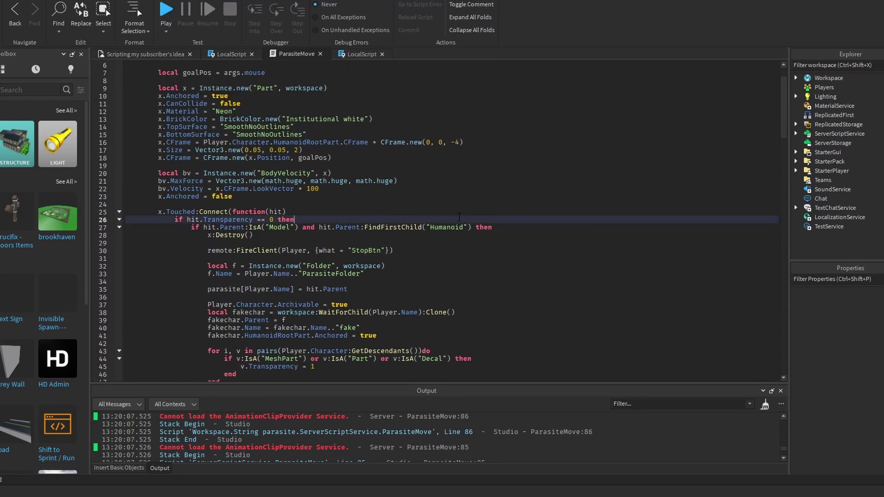
{"action": "left_click", "coordinate": [469, 227]}
{"action": "type", "text": "and hit.Parent ~=  "}
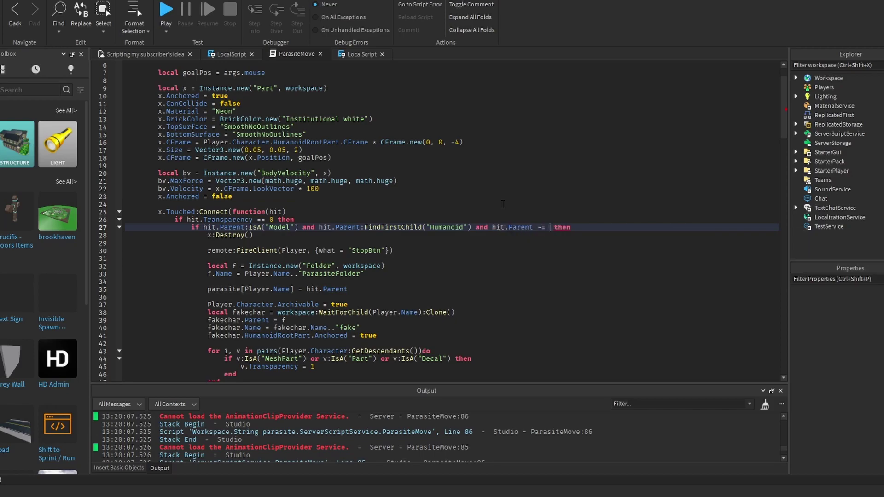
{"action": "type", "text": "Player.Character"}
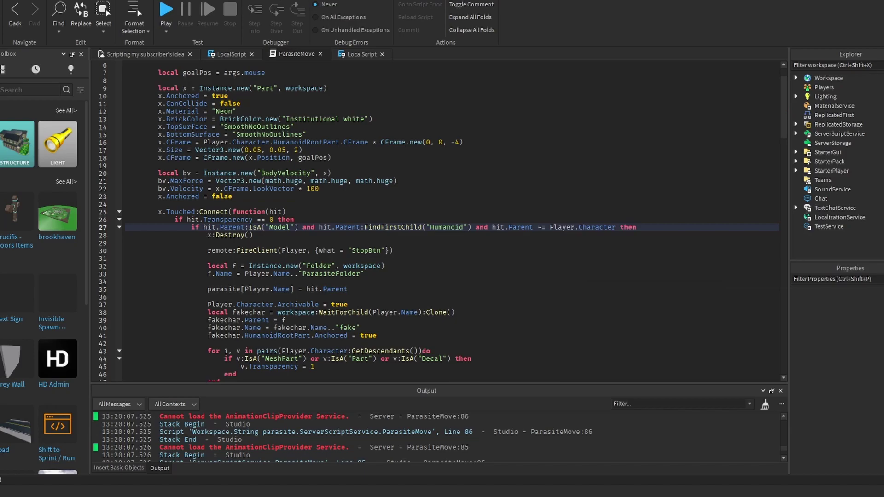
{"action": "left_click", "coordinate": [166, 11]}
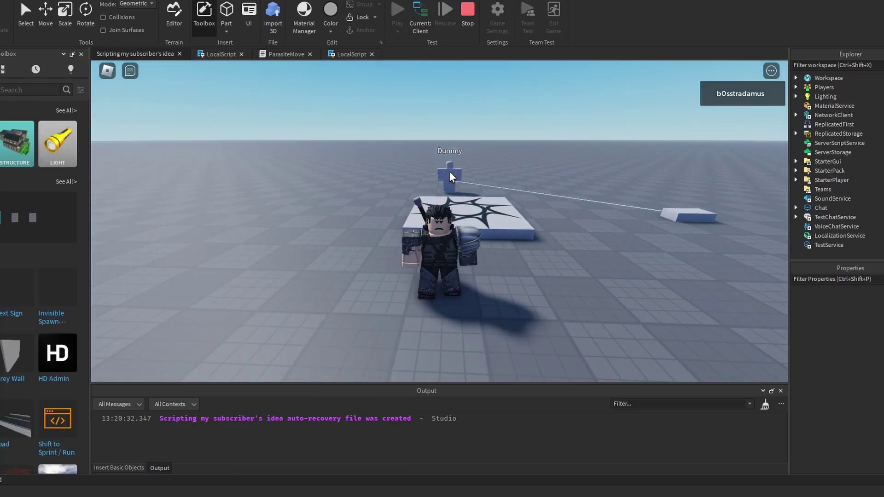
{"action": "scroll", "coordinate": [450, 172], "scroll_direction": "up", "scroll_amount": 3}
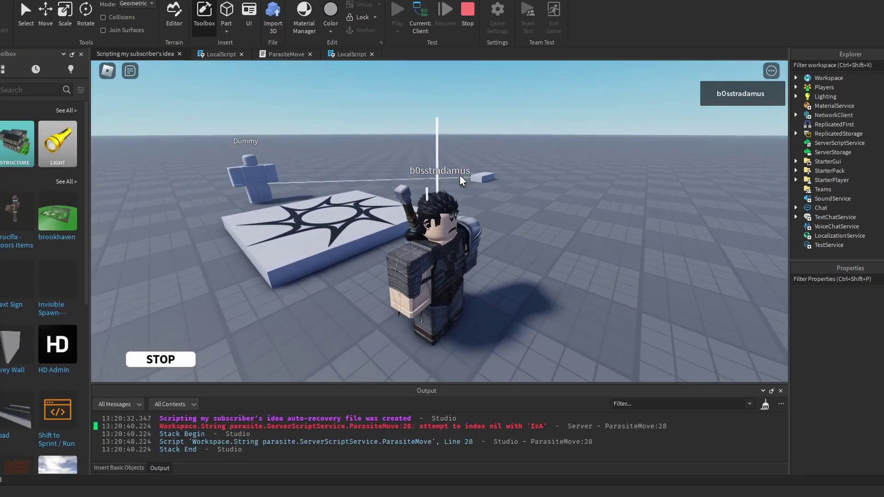
{"action": "scroll", "coordinate": [460, 175], "scroll_direction": "up", "scroll_amount": 2}
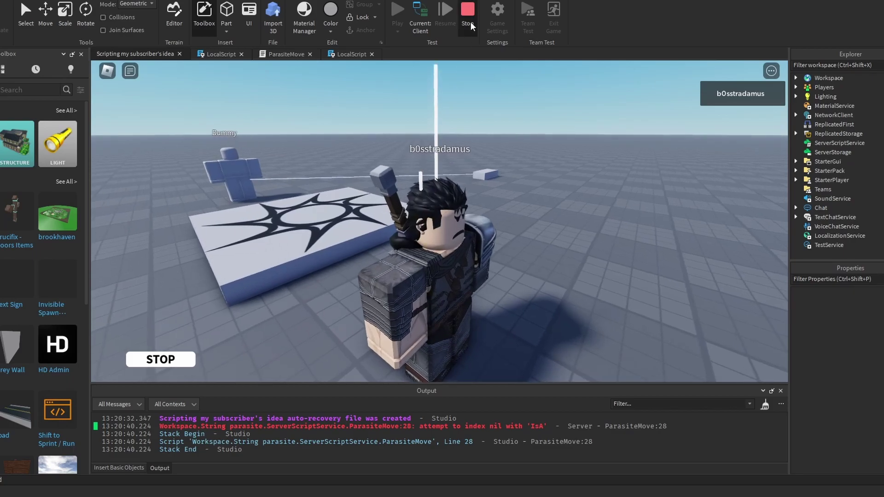
Change line 27's check to hit.Parent.Name ~= Player.Name and play-test again.
{"action": "left_click", "coordinate": [471, 22]}
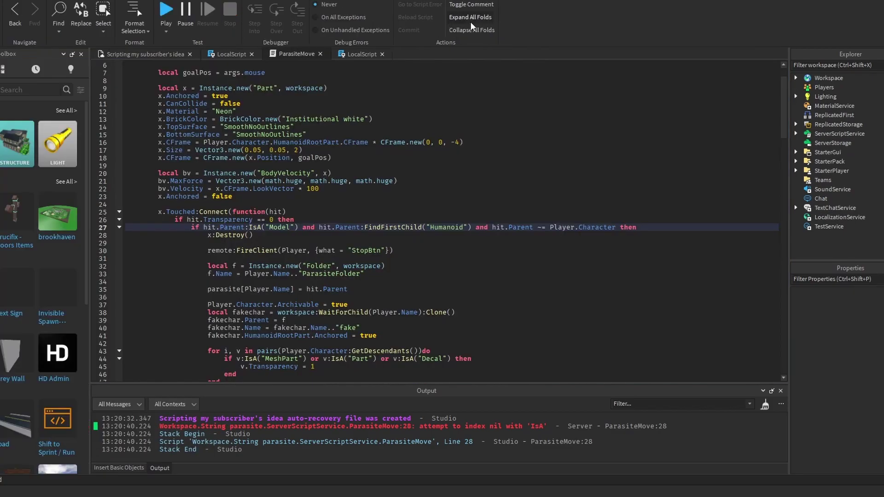
{"action": "left_click", "coordinate": [517, 218]}
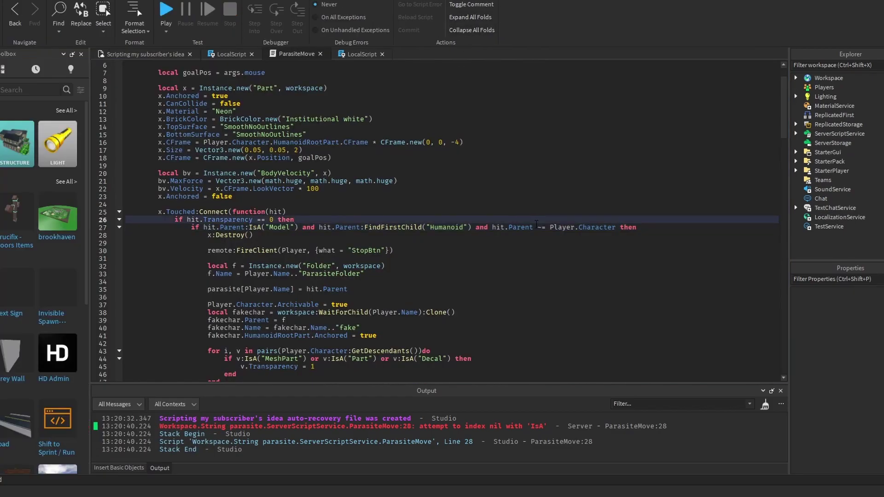
{"action": "left_click", "coordinate": [536, 227]}
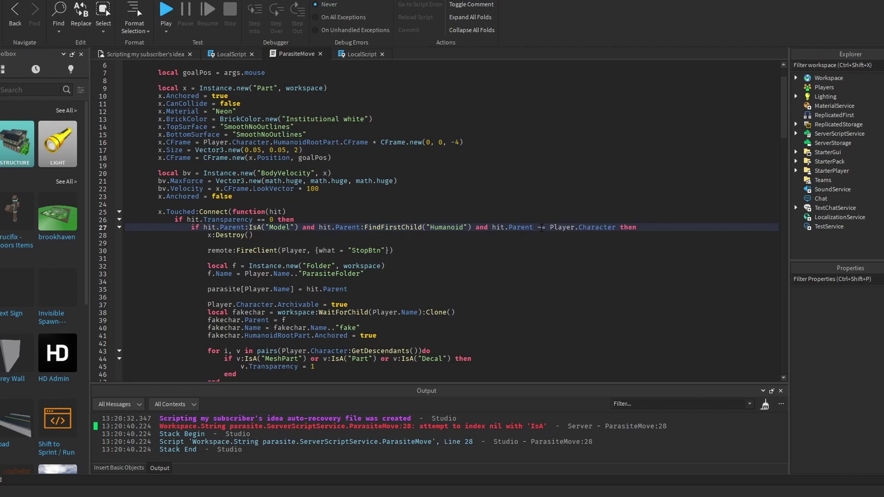
{"action": "type", "text": "."}
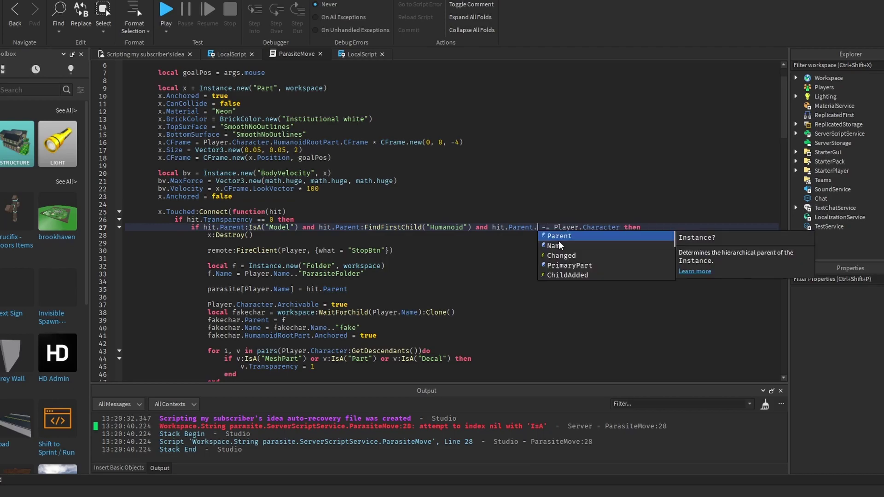
{"action": "type", "text": "Name"}
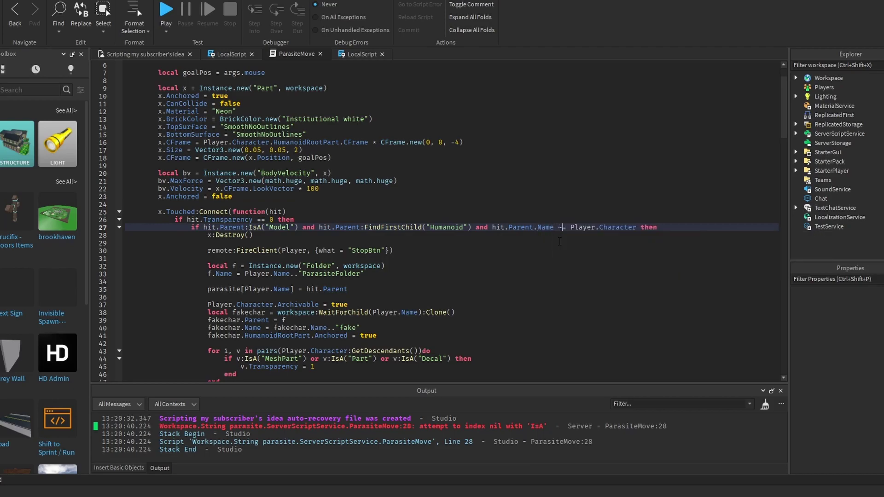
{"action": "key", "text": "Right"}
{"action": "key", "text": "Right"}
{"action": "key", "text": "Right"}
{"action": "type", "text": "Name"}
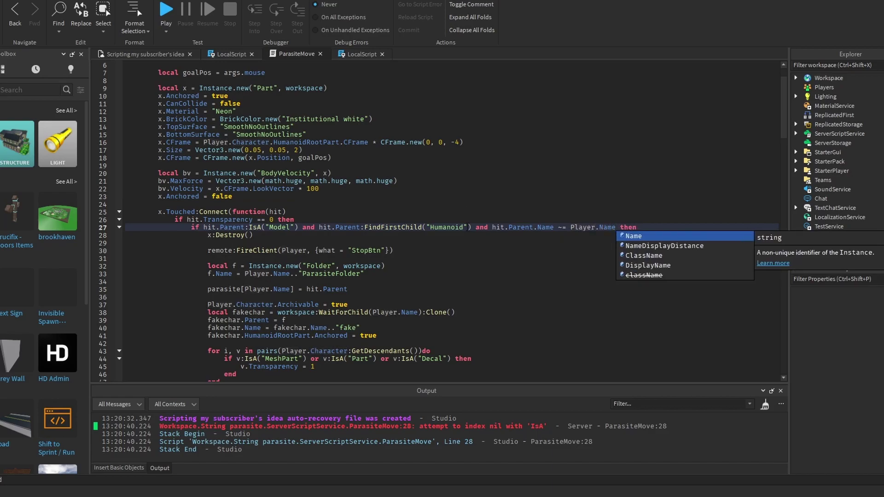
{"action": "left_click", "coordinate": [477, 243]}
{"action": "key", "text": "F5"}
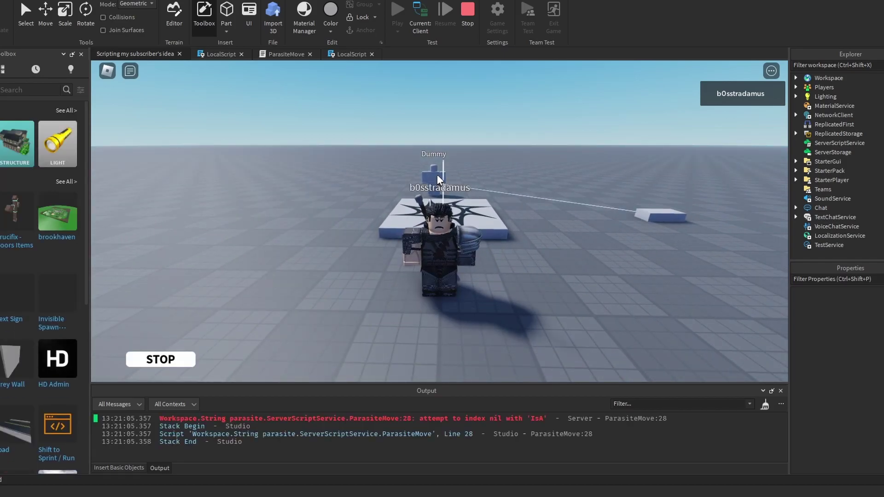
Walk the character, open the line-28 error from Output, and stop the test.
{"action": "key", "text": "w"}
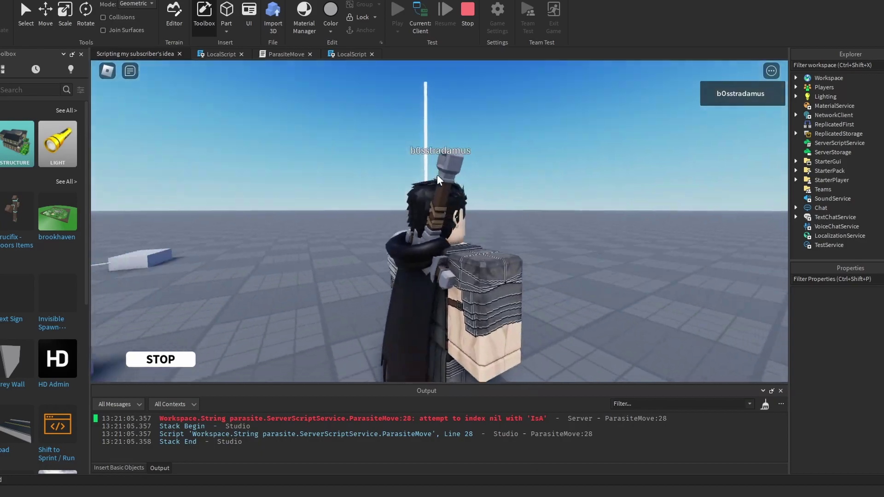
{"action": "right_click_drag", "start_coordinate": [437, 175], "coordinate": [423, 280]}
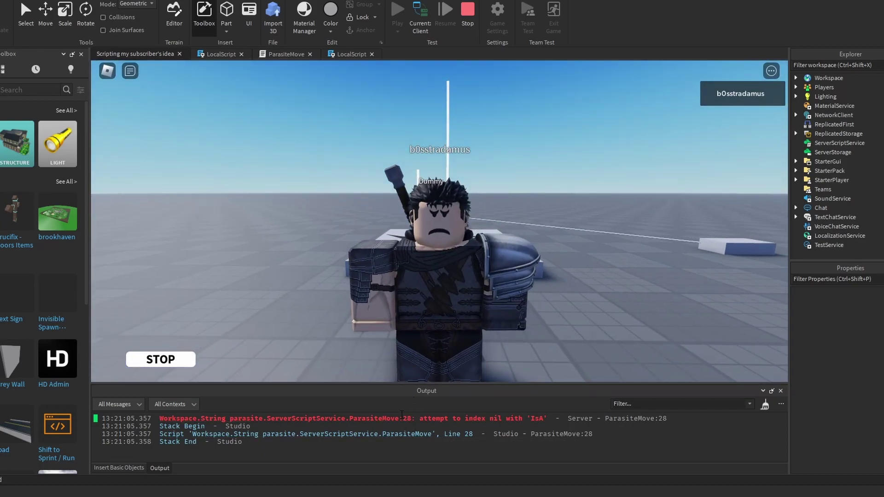
{"action": "left_click", "coordinate": [402, 418]}
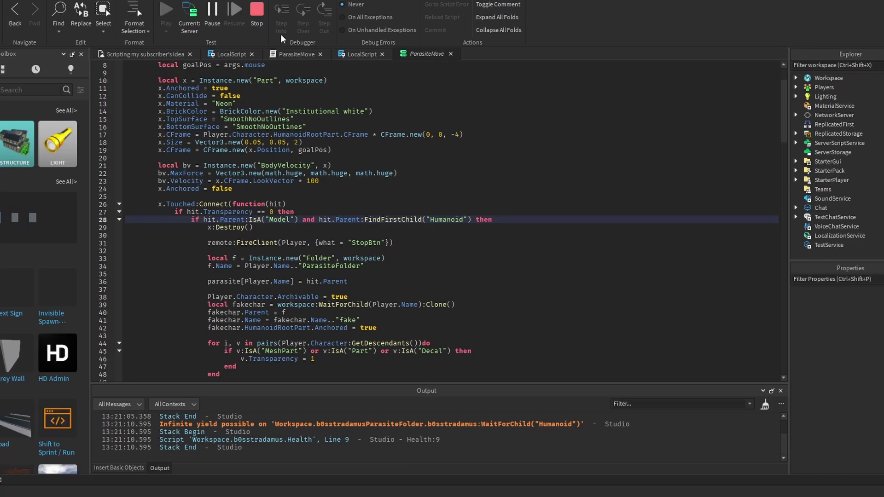
{"action": "left_click", "coordinate": [255, 16]}
Copy 'and hit.Parent.Name ~= Player.Name' into line 28's if, removing the duplicate 'and'.
{"action": "left_click", "coordinate": [300, 53]}
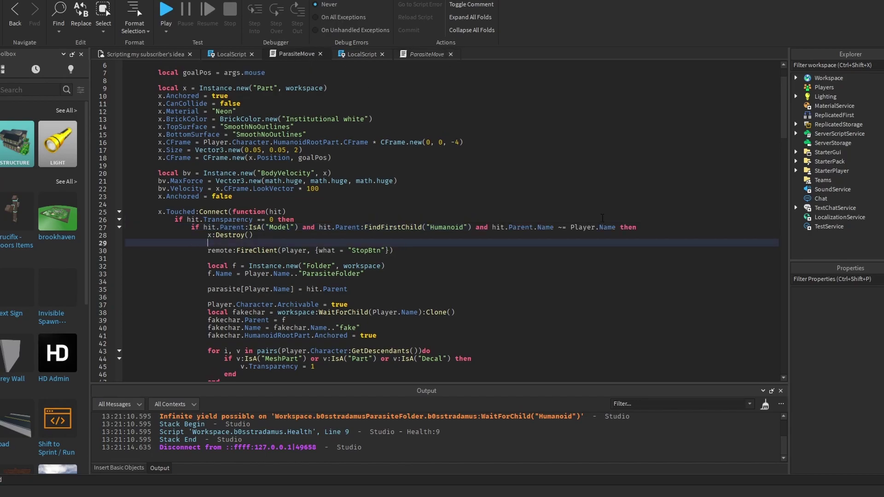
{"action": "left_click_drag", "start_coordinate": [614, 227], "coordinate": [487, 228]}
{"action": "key", "text": "ctrl+c"}
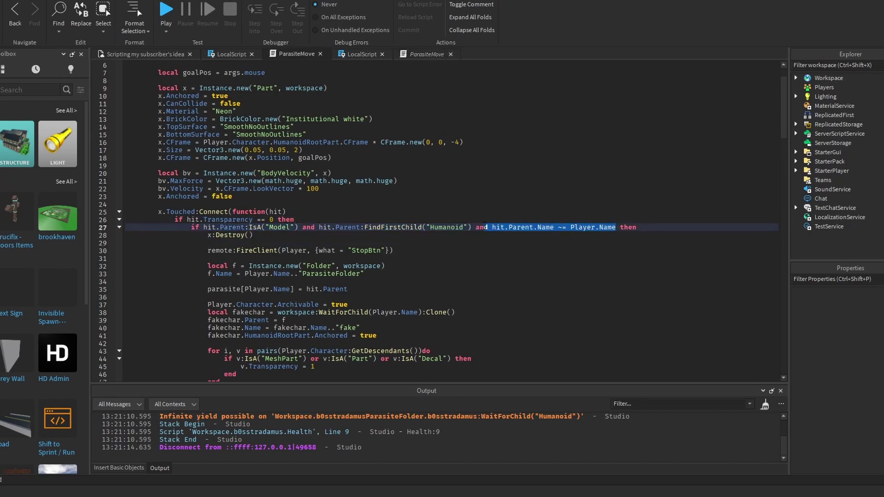
{"action": "left_click", "coordinate": [416, 58]}
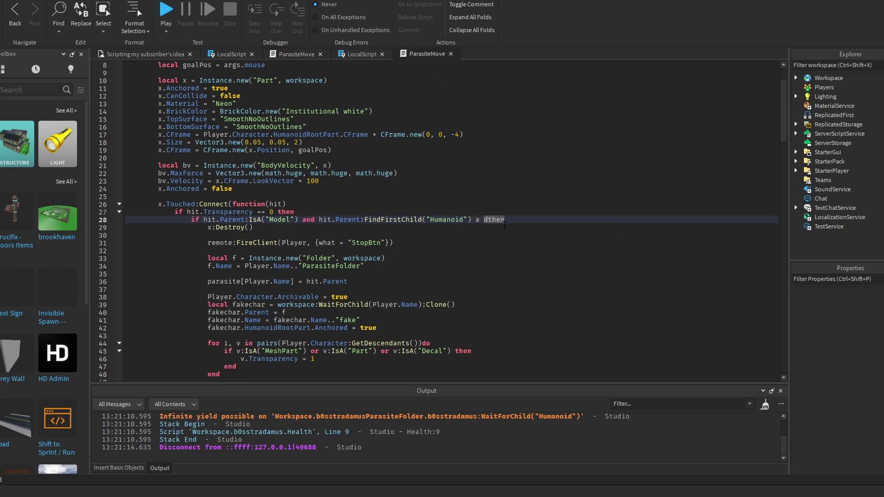
{"action": "type", "text": "nd"}
{"action": "key", "text": "ctrl+v"}
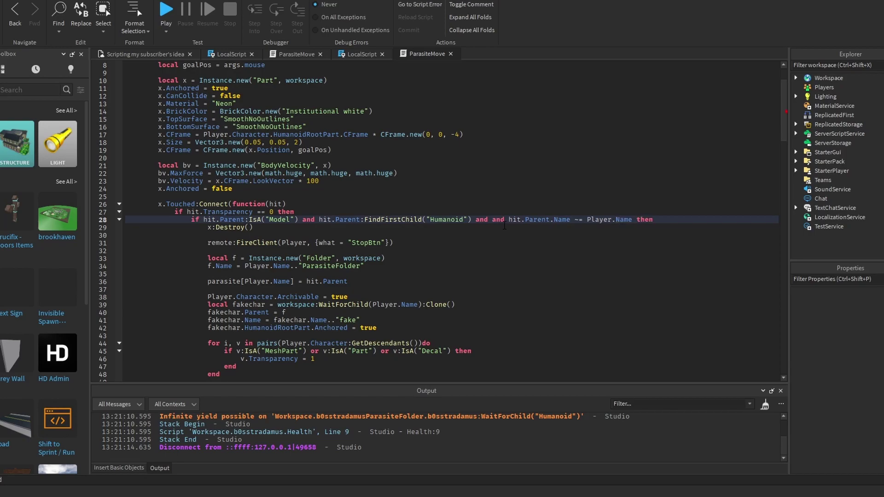
{"action": "key", "text": "BackSpace"}
{"action": "key", "text": "BackSpace"}
{"action": "key", "text": "BackSpace"}
{"action": "key", "text": "BackSpace"}
Delete the leftover String parasite folder from Workspace and glance at StarterPack.
{"action": "left_click", "coordinate": [796, 77]}
{"action": "right_click", "coordinate": [822, 104]}
{"action": "left_click", "coordinate": [817, 165]}
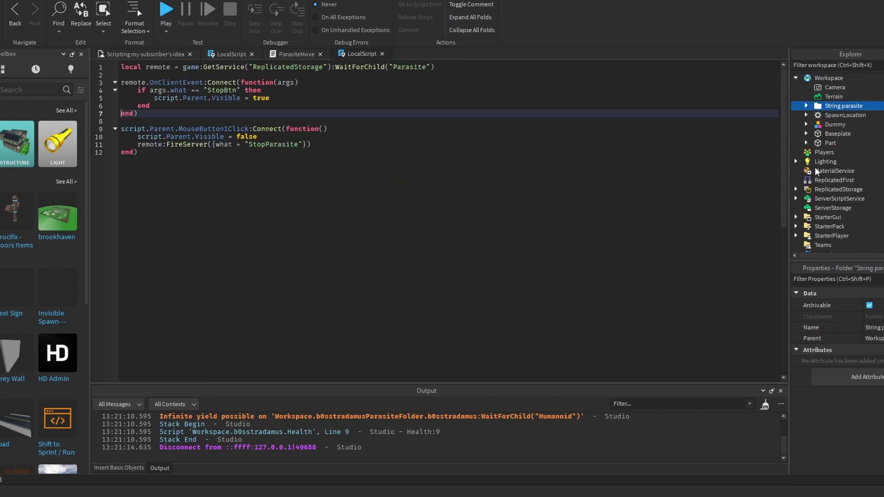
{"action": "left_click", "coordinate": [297, 54]}
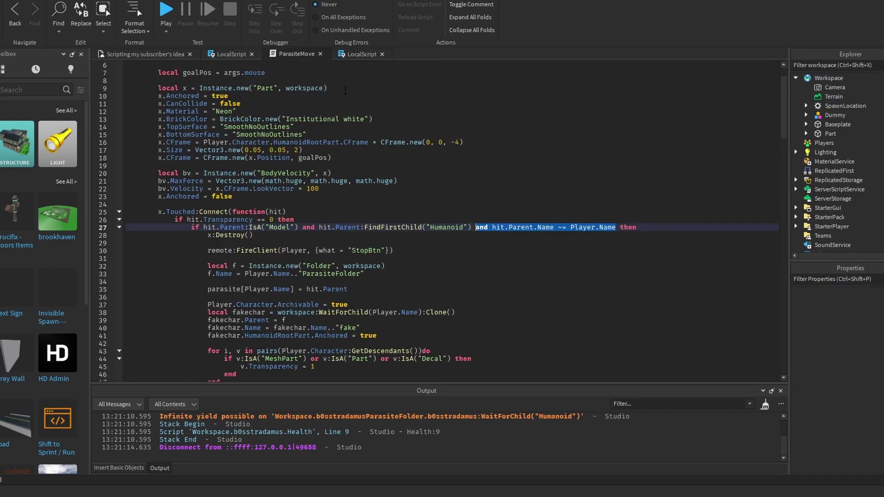
{"action": "left_click", "coordinate": [797, 217]}
{"action": "left_click", "coordinate": [797, 217]}
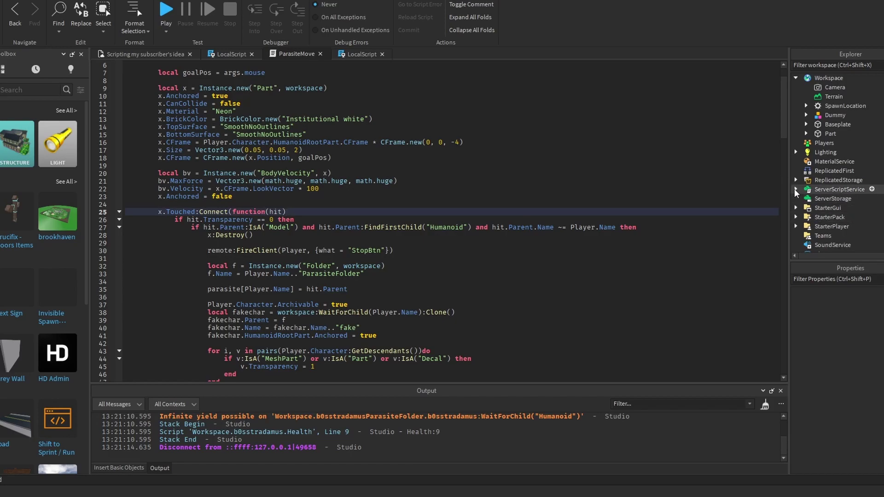
{"action": "left_click", "coordinate": [449, 182]}
{"action": "left_click", "coordinate": [502, 232]}
Play-test, firing the parasite at the Dummy and then releasing it.
{"action": "key", "text": "F5"}
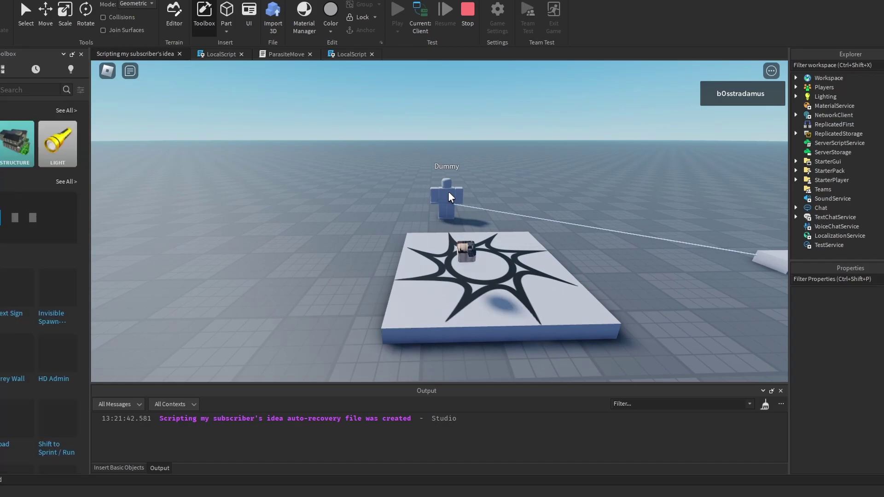
{"action": "key", "text": "s"}
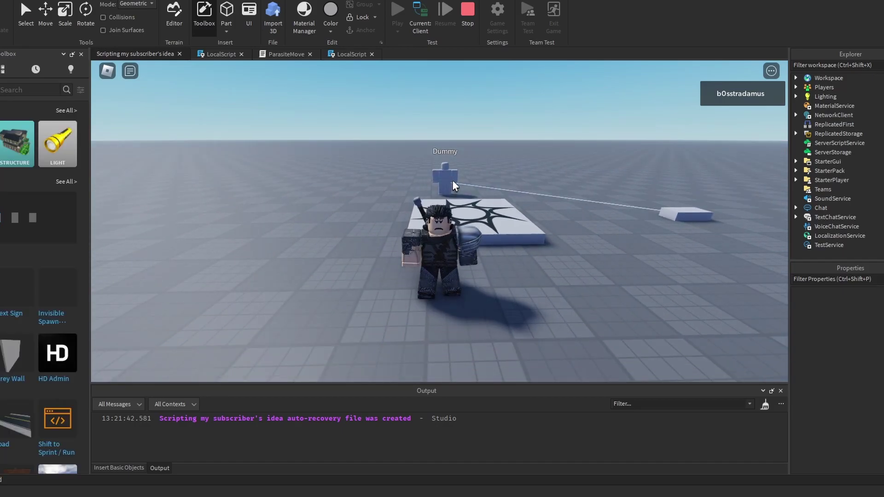
{"action": "key", "text": "w"}
{"action": "left_click", "coordinate": [451, 180]}
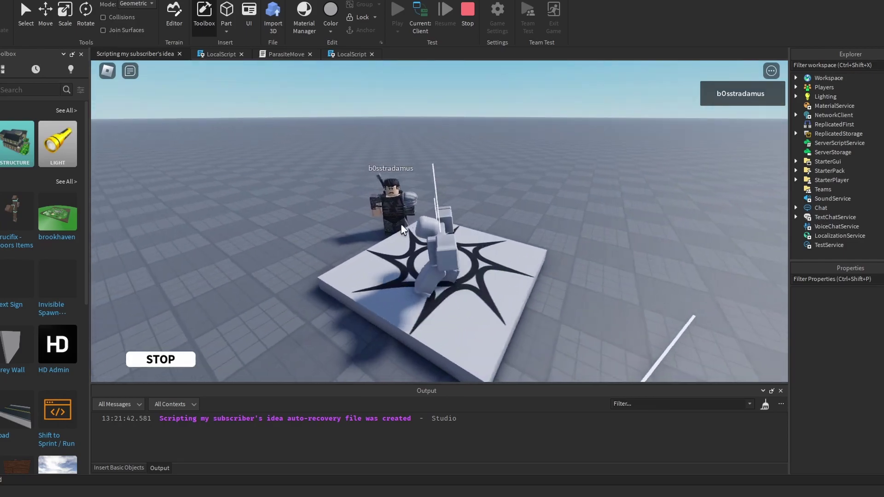
{"action": "left_click", "coordinate": [185, 361]}
{"action": "key", "text": "s"}
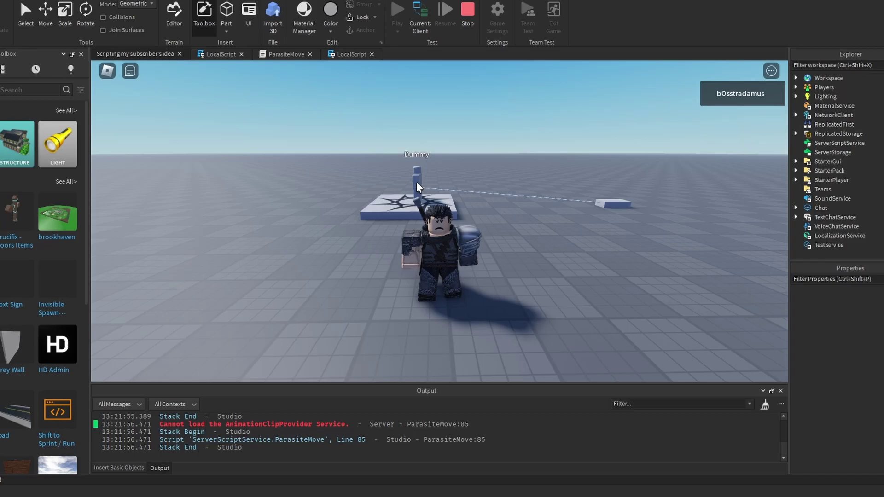
{"action": "scroll", "coordinate": [417, 182], "scroll_direction": "up", "scroll_amount": 2}
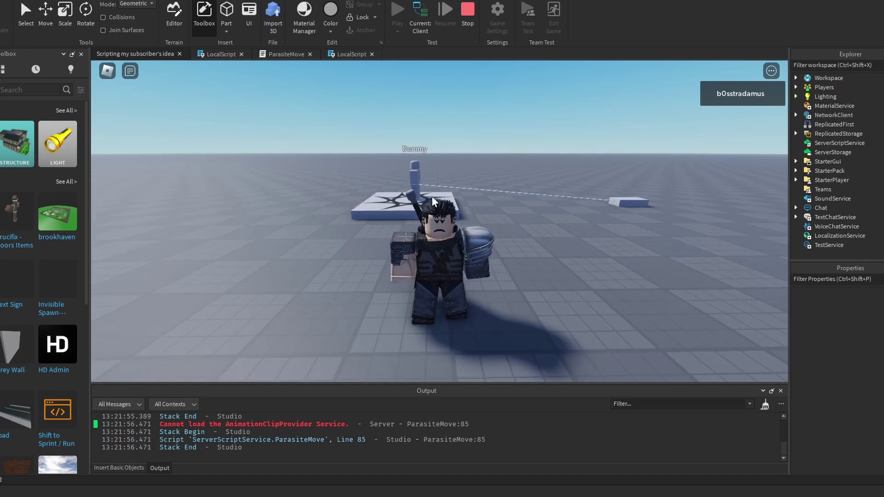
{"action": "scroll", "coordinate": [407, 266], "scroll_direction": "up", "scroll_amount": 3}
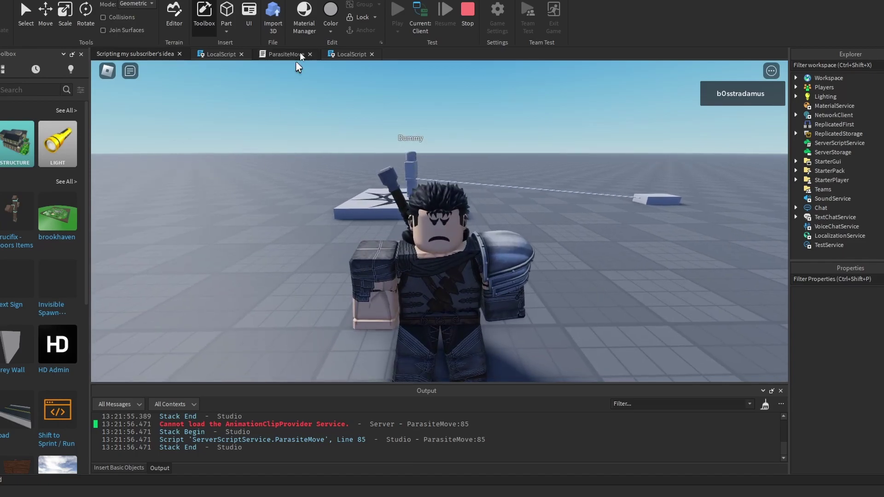
Inspect ParasiteMove lines 112–113 mid-test, then walk back toward the Dummy's platform.
{"action": "left_click", "coordinate": [286, 54]}
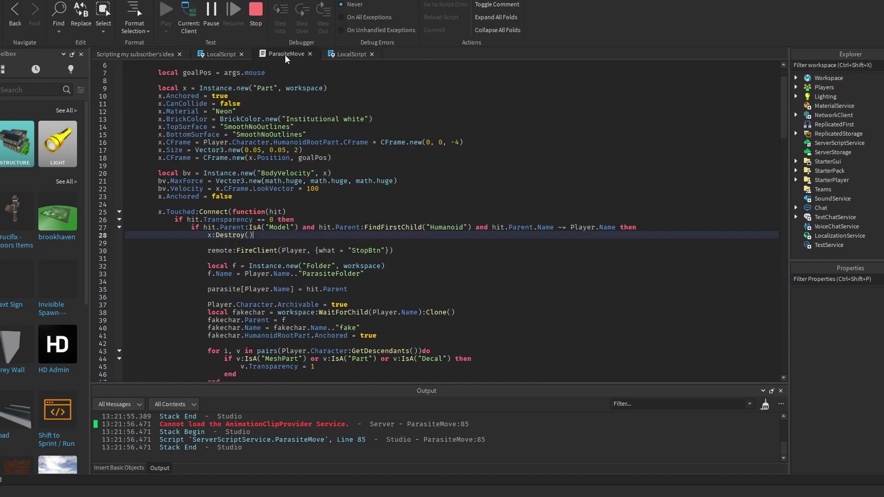
{"action": "scroll", "coordinate": [277, 166], "scroll_direction": "down", "scroll_amount": 2}
{"action": "scroll", "coordinate": [277, 166], "scroll_direction": "down", "scroll_amount": 3}
{"action": "left_click_drag", "start_coordinate": [203, 158], "coordinate": [276, 165]}
{"action": "left_click", "coordinate": [277, 165]}
{"action": "scroll", "coordinate": [276, 165], "scroll_direction": "down", "scroll_amount": 7}
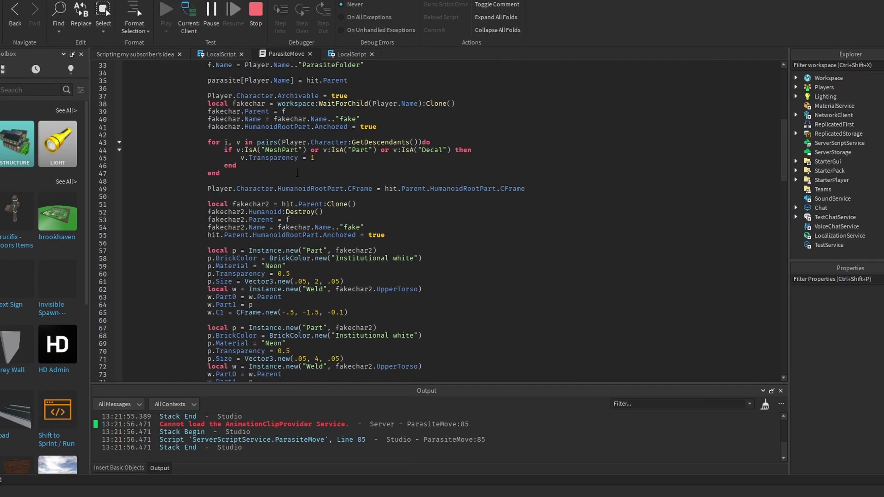
{"action": "scroll", "coordinate": [276, 165], "scroll_direction": "down", "scroll_amount": 6}
{"action": "scroll", "coordinate": [277, 165], "scroll_direction": "down", "scroll_amount": 4}
{"action": "scroll", "coordinate": [277, 165], "scroll_direction": "down", "scroll_amount": 5}
{"action": "left_click", "coordinate": [207, 305]}
{"action": "left_click", "coordinate": [258, 313]}
{"action": "left_click", "coordinate": [142, 53]}
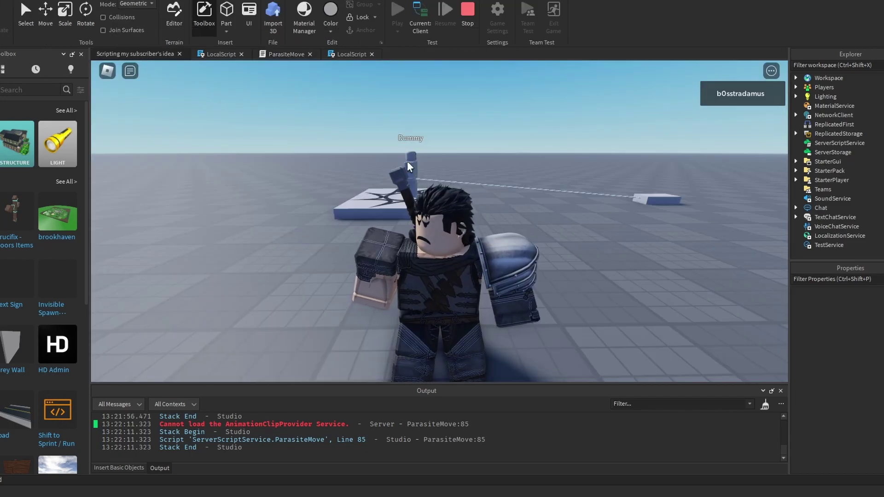
{"action": "key", "text": "w"}
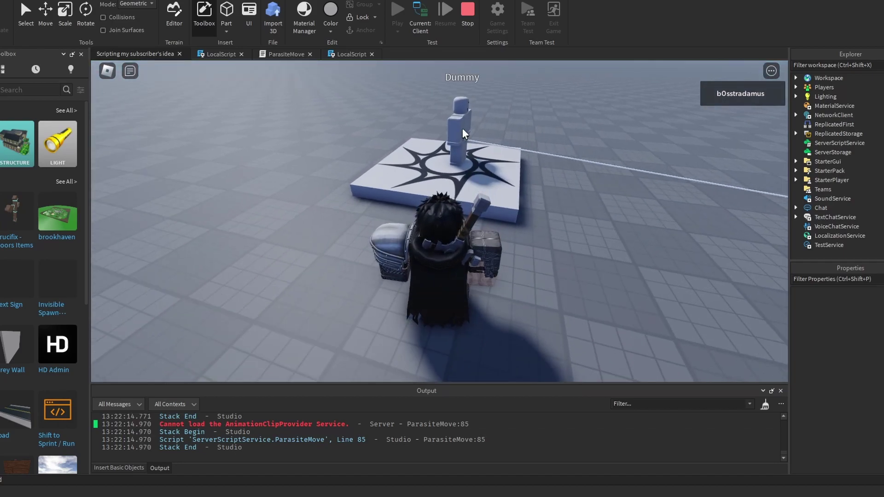
{"action": "right_click_drag", "start_coordinate": [462, 128], "coordinate": [567, 211]}
{"action": "scroll", "coordinate": [495, 428], "scroll_direction": "up", "scroll_amount": 3}
{"action": "scroll", "coordinate": [495, 428], "scroll_direction": "up", "scroll_amount": 3}
{"action": "scroll", "coordinate": [494, 428], "scroll_direction": "up", "scroll_amount": 2}
{"action": "scroll", "coordinate": [495, 428], "scroll_direction": "up", "scroll_amount": 2}
{"action": "scroll", "coordinate": [495, 428], "scroll_direction": "up", "scroll_amount": 2}
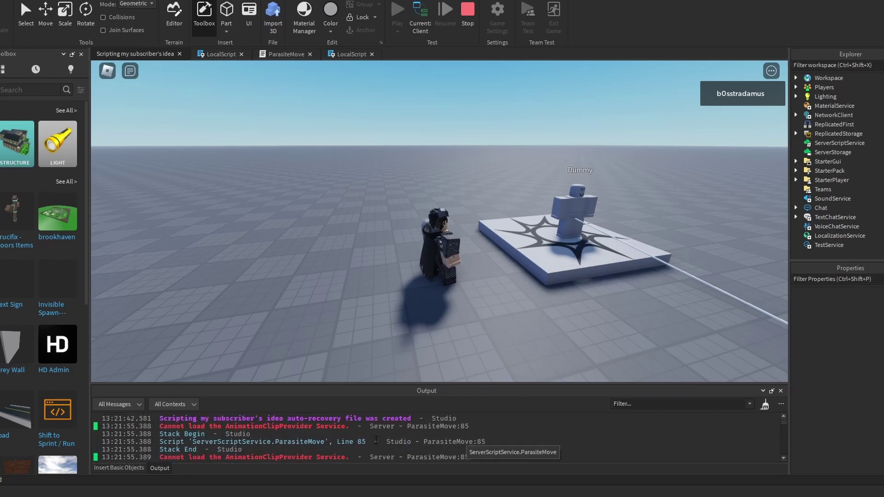
Insert 'local success, errorm = pcall(function()' after line 84.
{"action": "left_click", "coordinate": [332, 429]}
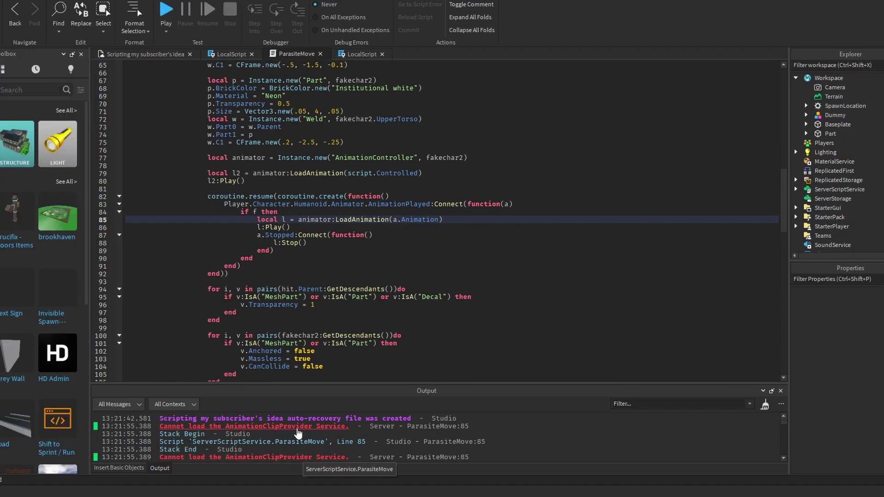
{"action": "left_click", "coordinate": [306, 214]}
{"action": "key", "text": "Return"}
{"action": "type", "text": "local success, er"}
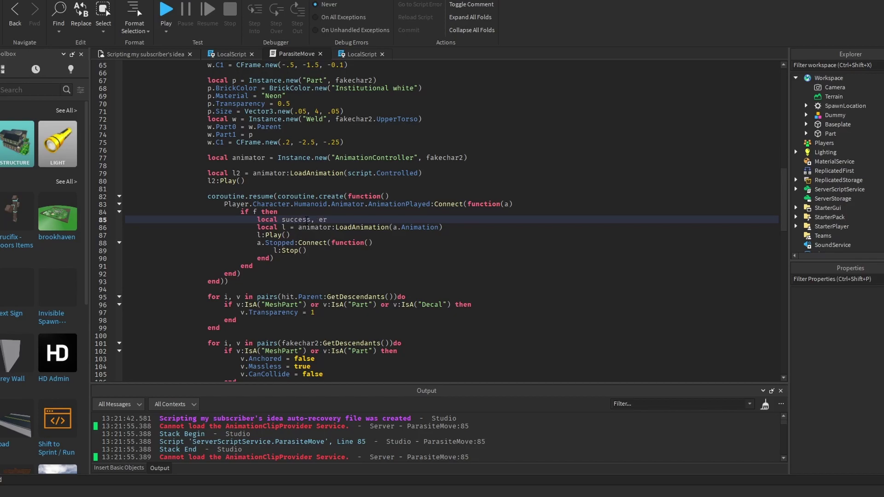
{"action": "type", "text": "rorm = pcall(func"}
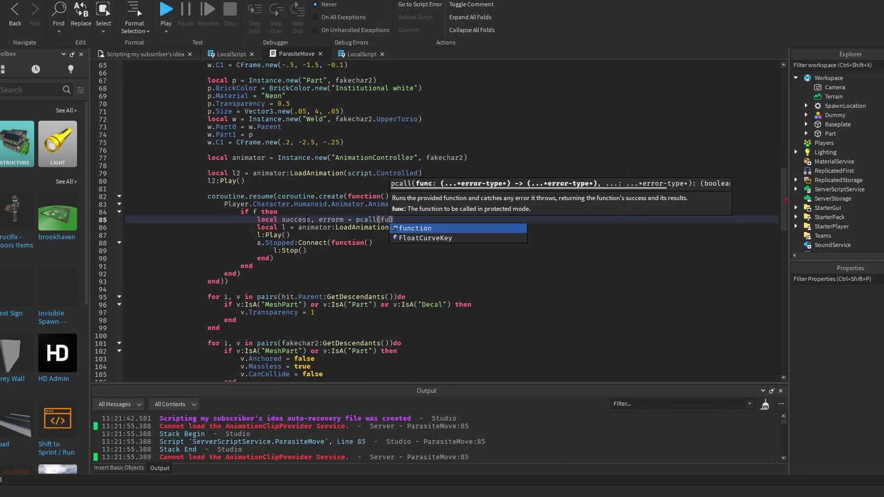
{"action": "type", "text": "tion()"}
{"action": "key", "text": "Return"}
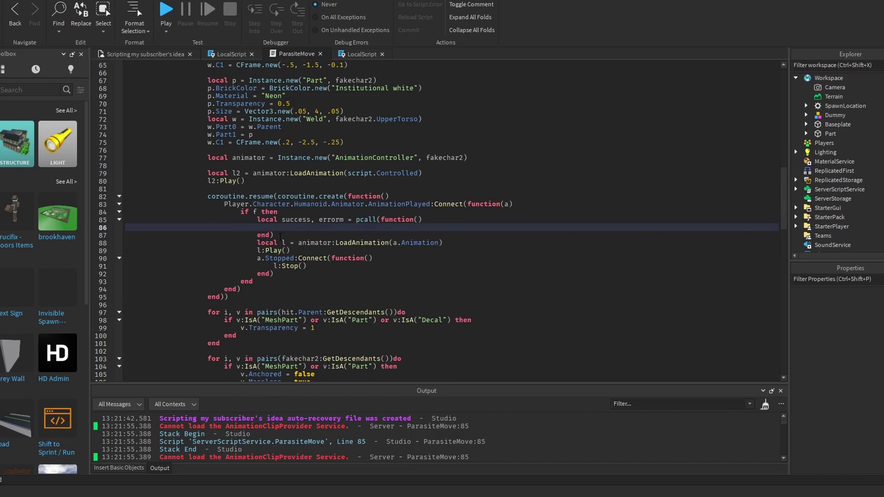
Move the LoadAnimation, Play and Stopped lines inside the pcall body.
{"action": "left_click_drag", "start_coordinate": [257, 243], "coordinate": [299, 275]}
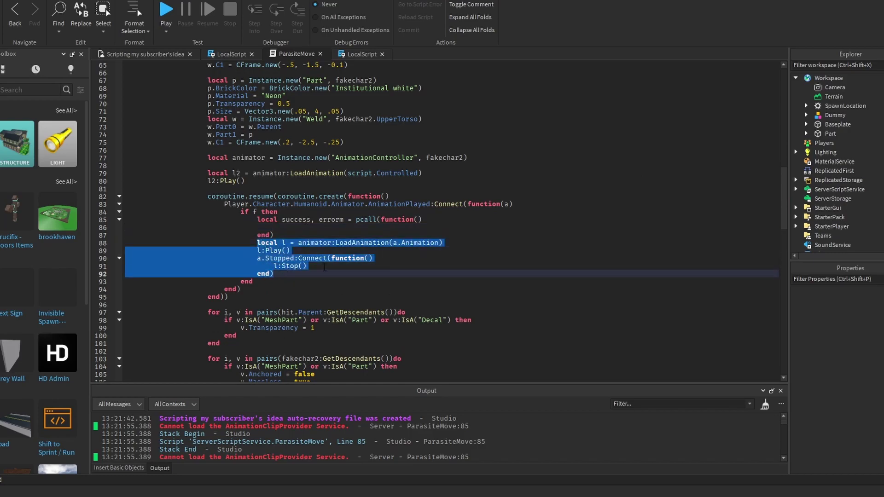
{"action": "key", "text": "ctrl+x"}
{"action": "key", "text": "BackSpace"}
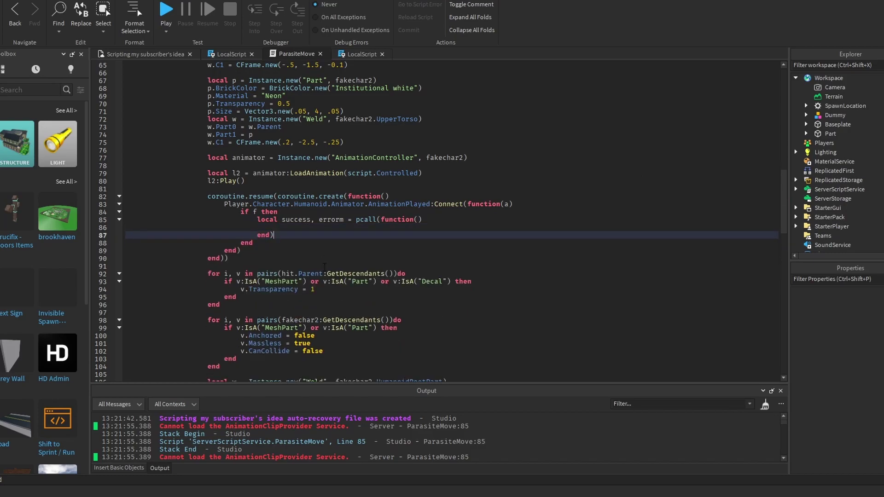
{"action": "key", "text": "Up"}
{"action": "key", "text": "ctrl+v"}
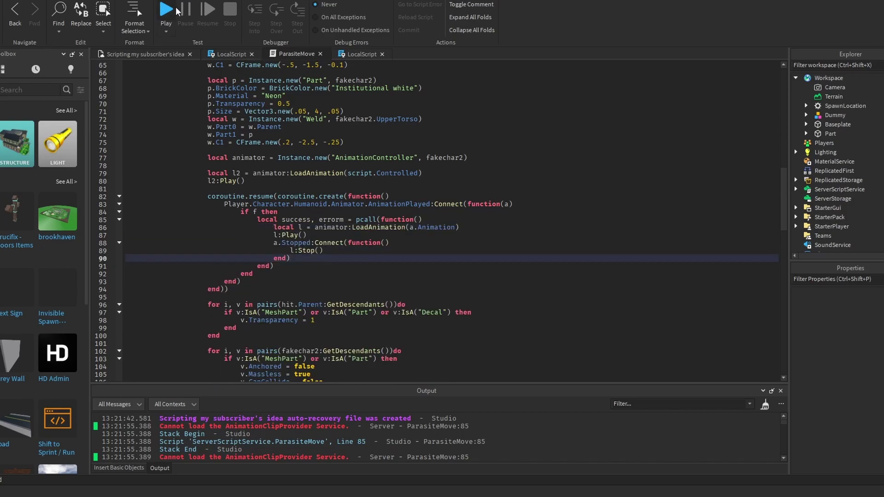
Test the pcall version, release the possessed Dummy, and stop with Shift+F5.
{"action": "left_click", "coordinate": [173, 9]}
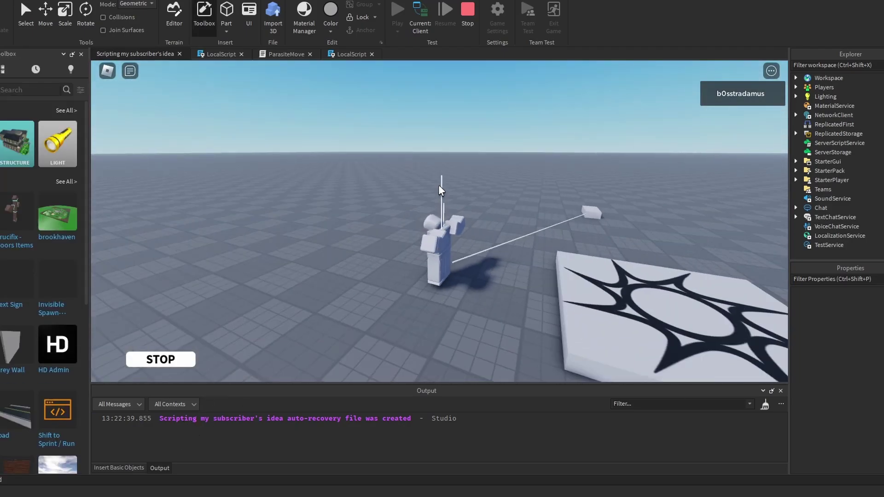
{"action": "left_click", "coordinate": [167, 359]}
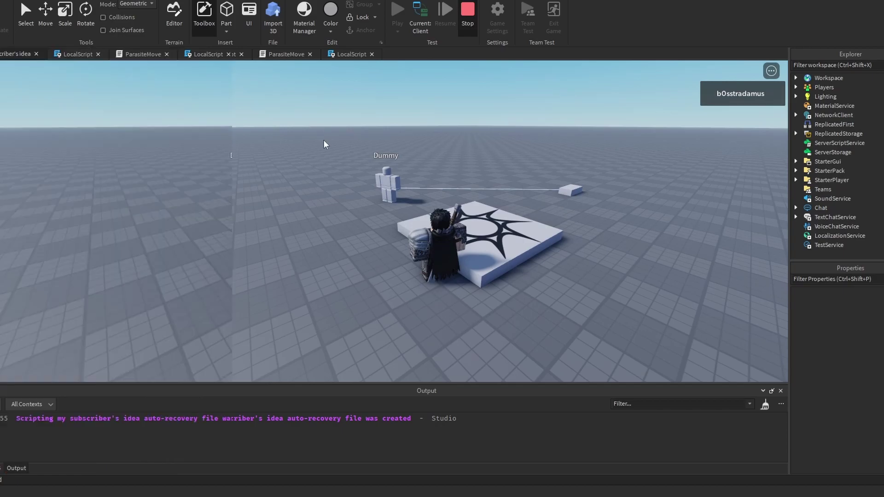
{"action": "key", "text": "shift+F5"}
{"action": "scroll", "coordinate": [348, 127], "scroll_direction": "down", "scroll_amount": 10}
{"action": "scroll", "coordinate": [347, 128], "scroll_direction": "down", "scroll_amount": 5}
{"action": "scroll", "coordinate": [450, 221], "scroll_direction": "up", "scroll_amount": 2}
{"action": "scroll", "coordinate": [449, 221], "scroll_direction": "up", "scroll_amount": 5}
{"action": "scroll", "coordinate": [449, 221], "scroll_direction": "down", "scroll_amount": 7}
{"action": "scroll", "coordinate": [450, 221], "scroll_direction": "down", "scroll_amount": 5}
{"action": "scroll", "coordinate": [442, 221], "scroll_direction": "up", "scroll_amount": 2}
{"action": "scroll", "coordinate": [443, 222], "scroll_direction": "up", "scroll_amount": 2}
Add 'parasite[Player.Name] = nil' on line 153 before f:Destroy() and start a play test.
{"action": "double_click", "coordinate": [339, 96]}
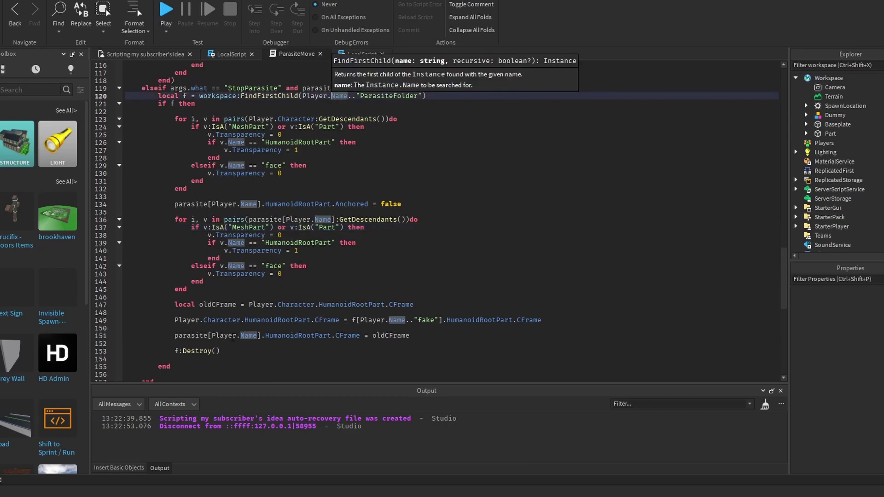
{"action": "left_click", "coordinate": [277, 336]}
{"action": "left_click_drag", "start_coordinate": [265, 337], "coordinate": [195, 336]}
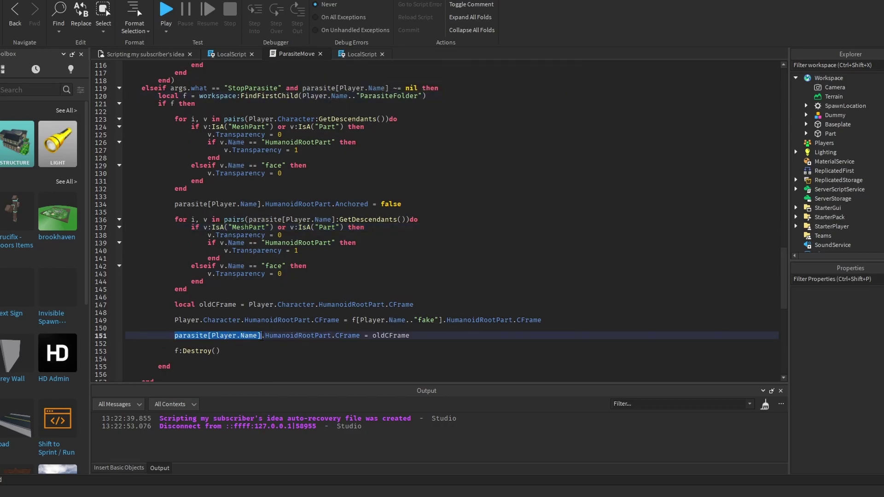
{"action": "left_click", "coordinate": [262, 343]}
{"action": "key", "text": "Return"}
{"action": "key", "text": "Return"}
{"action": "key", "text": "Up"}
{"action": "key", "text": "ctrl+v"}
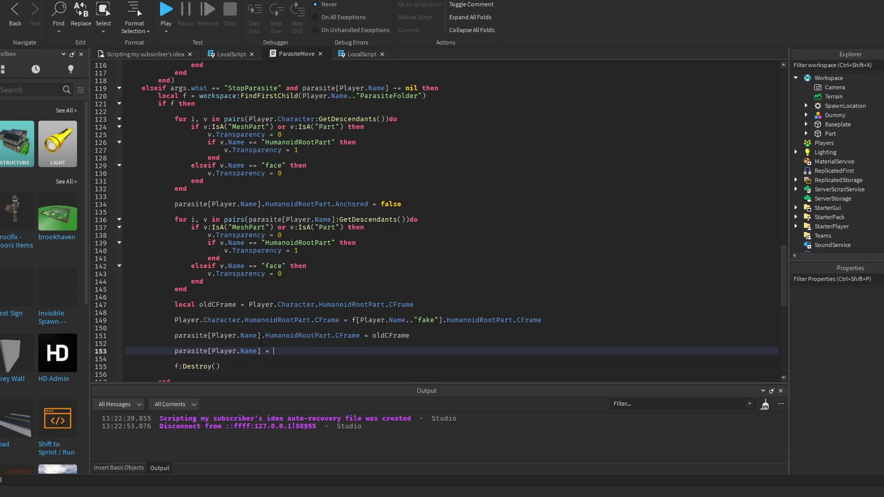
{"action": "type", "text": "nil"}
{"action": "left_click", "coordinate": [166, 8]}
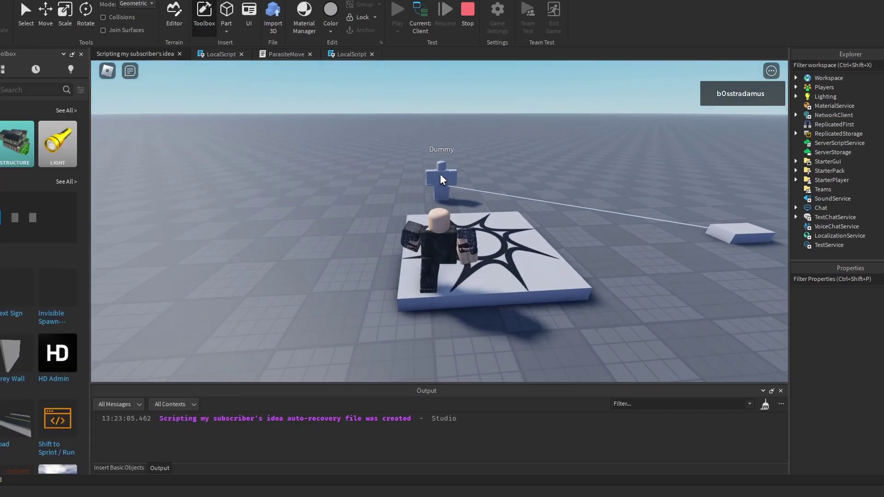
Possess and release the Dummy four times, then walk closer and fire the parasite again.
{"action": "left_click", "coordinate": [170, 360]}
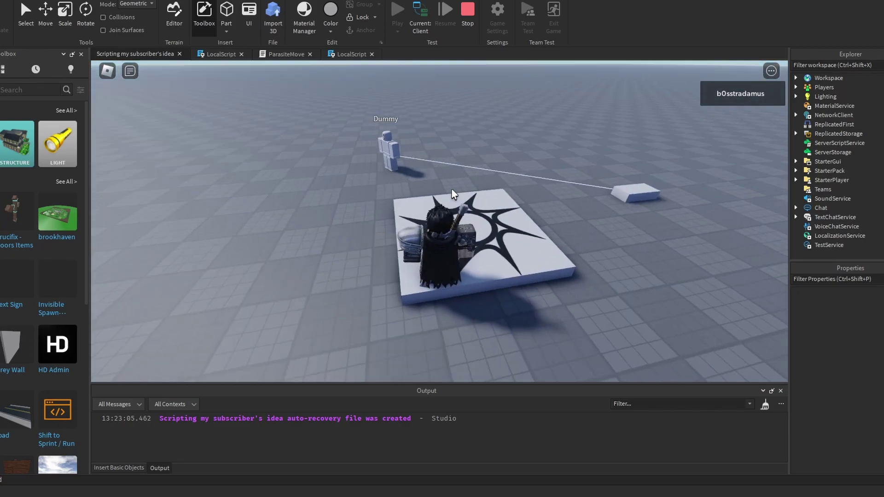
{"action": "left_click", "coordinate": [451, 189]}
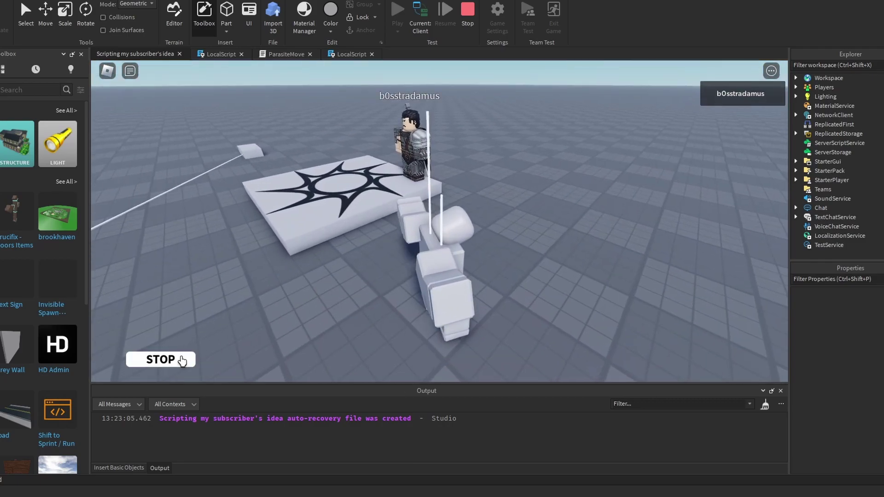
{"action": "left_click", "coordinate": [181, 360]}
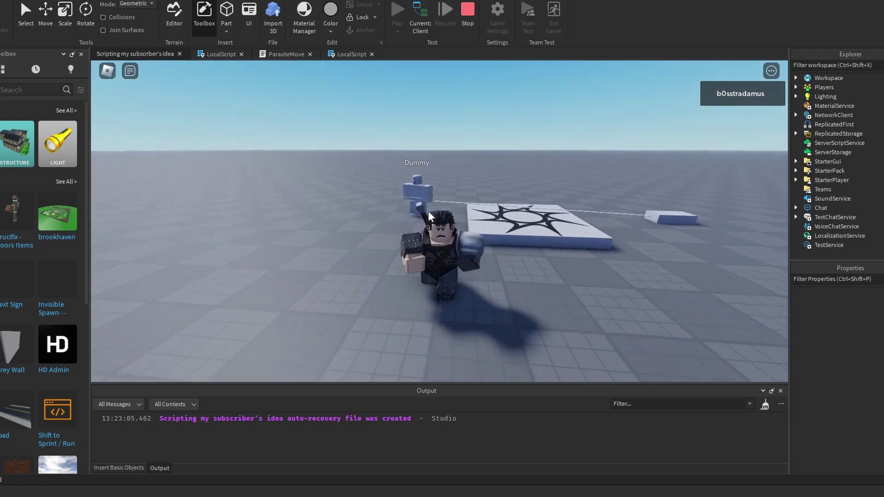
{"action": "left_click", "coordinate": [423, 186]}
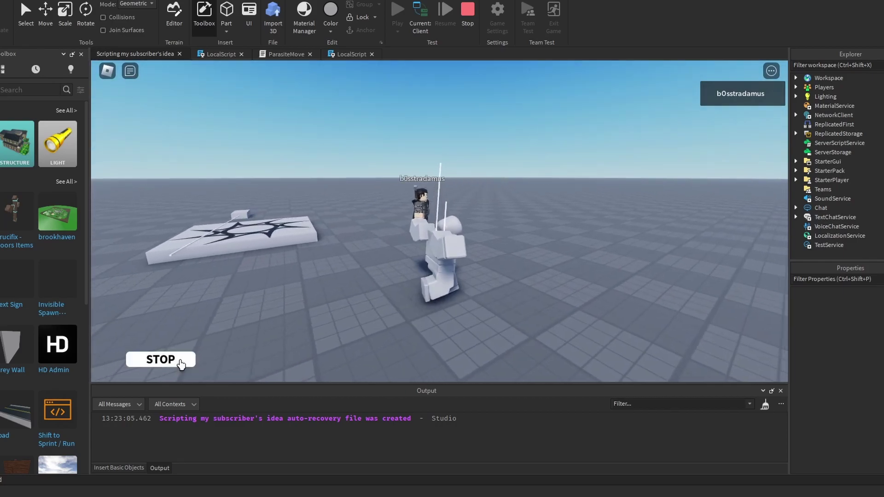
{"action": "left_click", "coordinate": [179, 360]}
{"action": "left_click", "coordinate": [384, 191]}
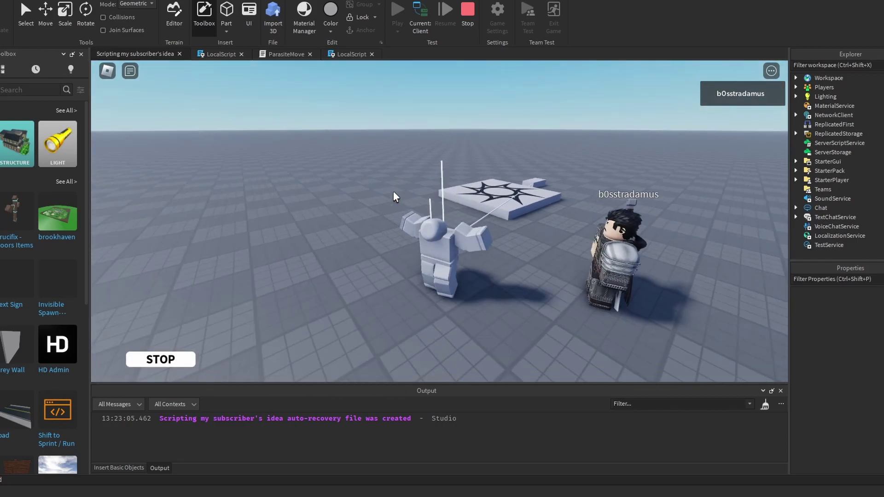
{"action": "left_click", "coordinate": [152, 358]}
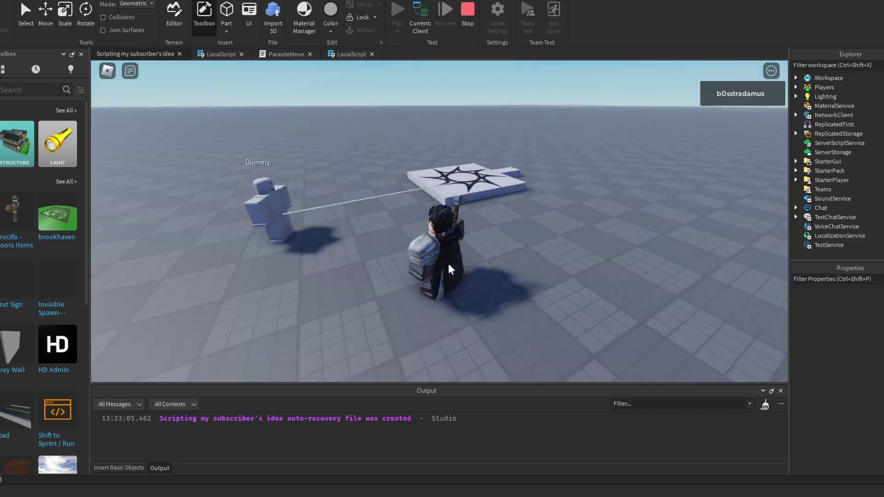
{"action": "left_click", "coordinate": [421, 131]}
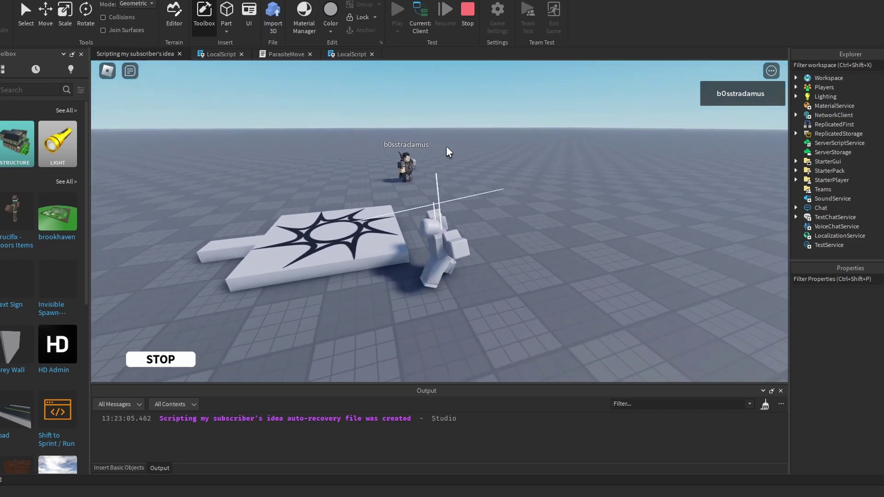
{"action": "left_click", "coordinate": [175, 358]}
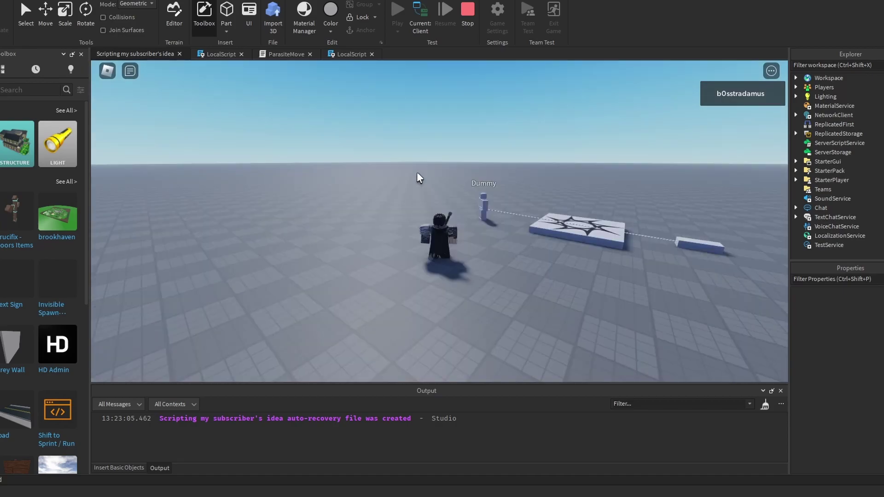
{"action": "key", "text": "w"}
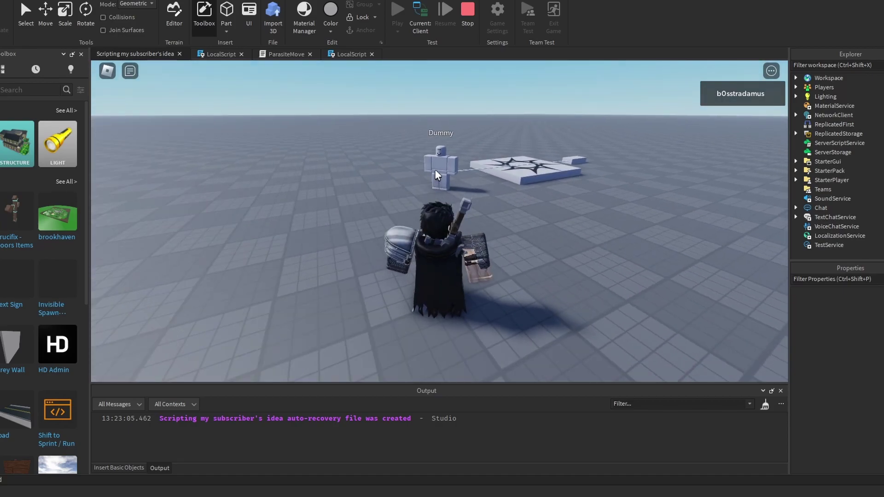
{"action": "left_click", "coordinate": [435, 169]}
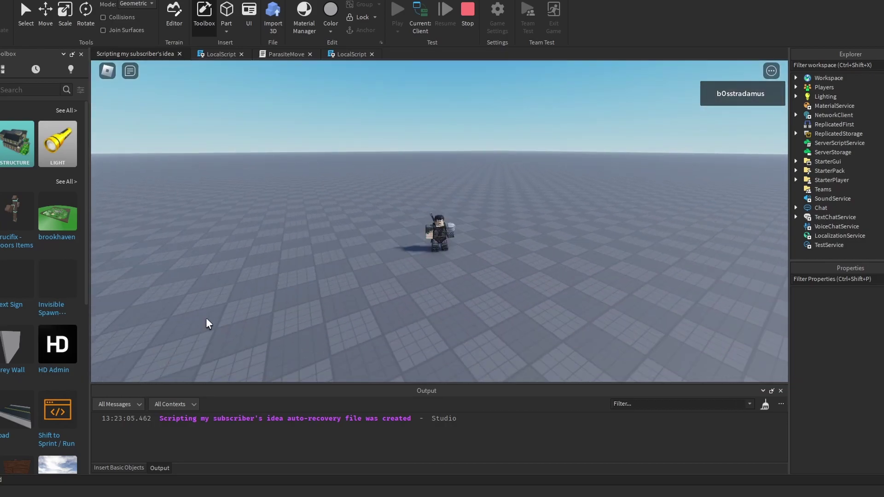
Stop the test and examine line 27's hit.Parent.Name ~= Player.Name check piece by piece.
{"action": "left_click", "coordinate": [470, 15]}
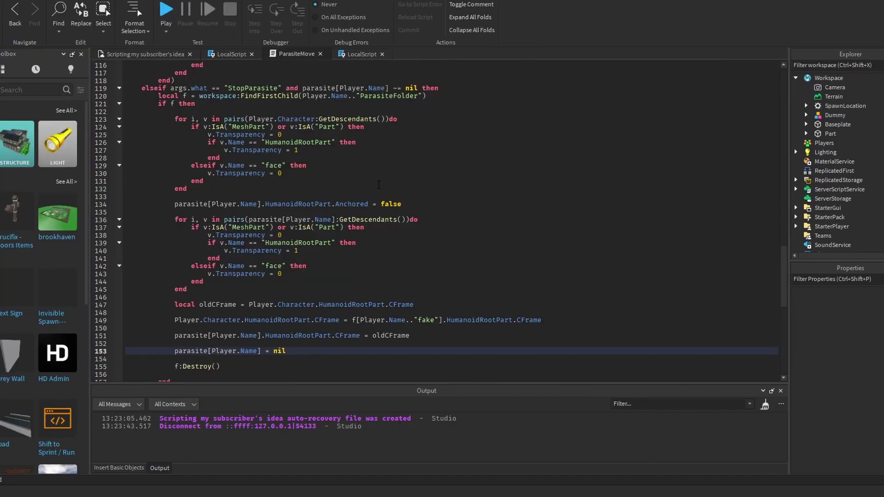
{"action": "scroll", "coordinate": [379, 184], "scroll_direction": "up", "scroll_amount": 5}
{"action": "scroll", "coordinate": [380, 190], "scroll_direction": "up", "scroll_amount": 5}
{"action": "scroll", "coordinate": [383, 198], "scroll_direction": "up", "scroll_amount": 5}
{"action": "left_click", "coordinate": [391, 208]}
{"action": "scroll", "coordinate": [391, 207], "scroll_direction": "up", "scroll_amount": 2}
{"action": "scroll", "coordinate": [391, 208], "scroll_direction": "up", "scroll_amount": 5}
{"action": "scroll", "coordinate": [396, 225], "scroll_direction": "up", "scroll_amount": 5}
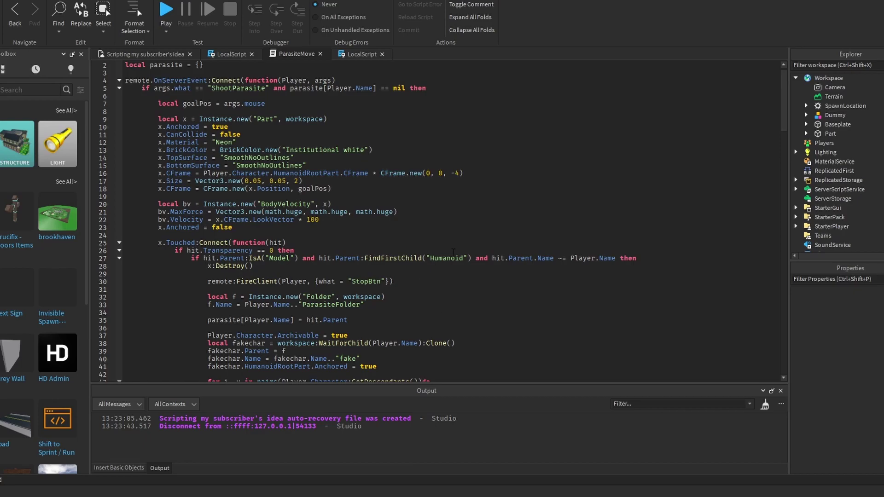
{"action": "left_click_drag", "start_coordinate": [493, 257], "coordinate": [616, 258]}
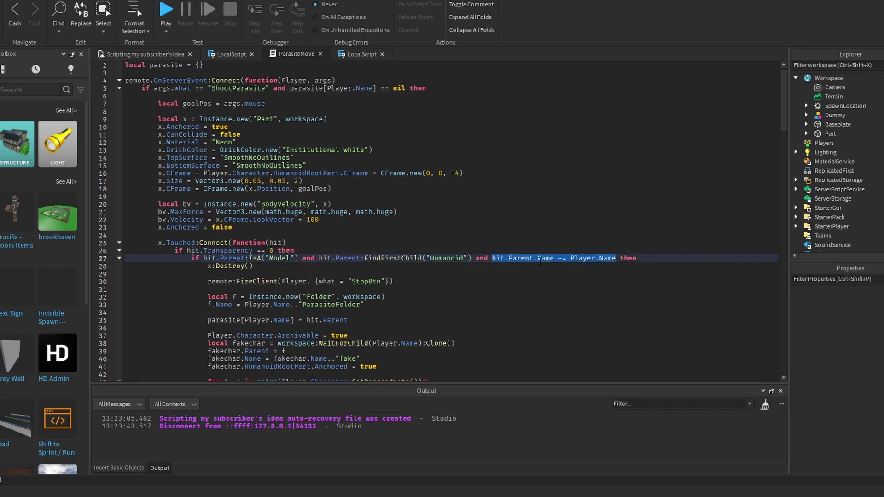
{"action": "left_click", "coordinate": [523, 258]}
{"action": "left_click_drag", "start_coordinate": [487, 259], "coordinate": [587, 258]}
{"action": "left_click", "coordinate": [546, 258]}
{"action": "left_click", "coordinate": [584, 258]}
{"action": "type", "text": "~"}
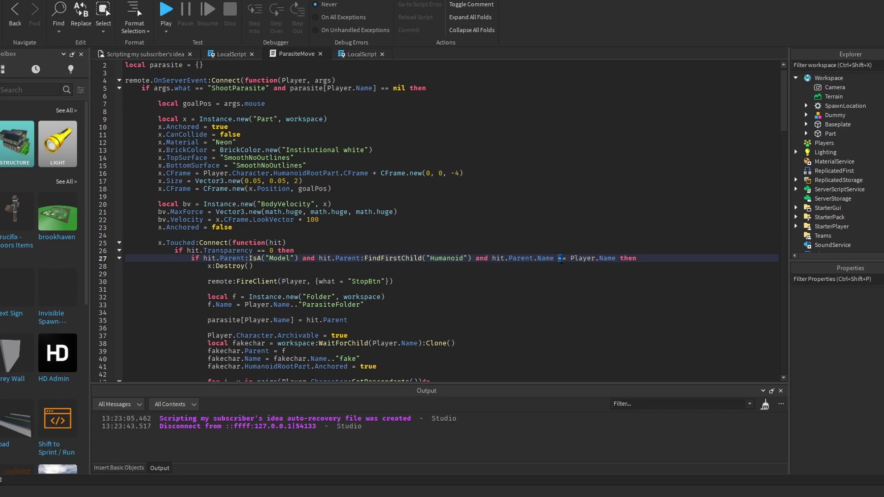
{"action": "left_click_drag", "start_coordinate": [492, 259], "coordinate": [617, 258]}
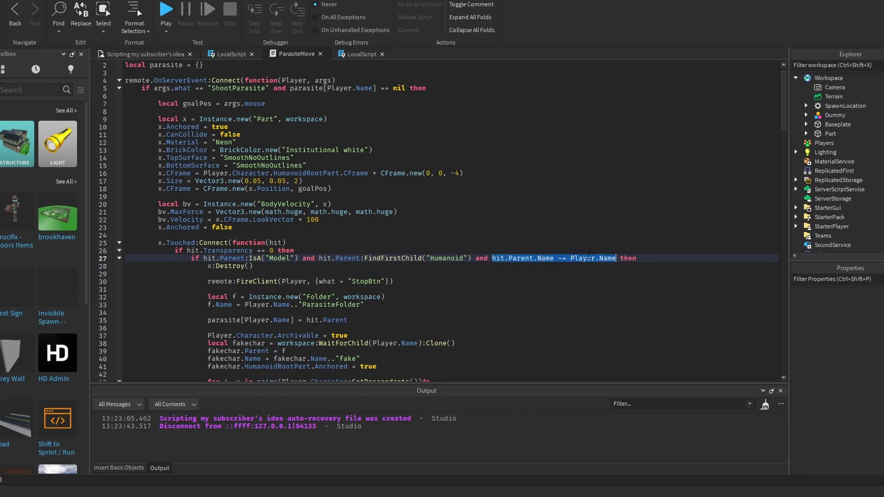
{"action": "scroll", "coordinate": [588, 256], "scroll_direction": "down", "scroll_amount": 7}
{"action": "scroll", "coordinate": [519, 188], "scroll_direction": "up", "scroll_amount": 4}
{"action": "left_click", "coordinate": [519, 189]}
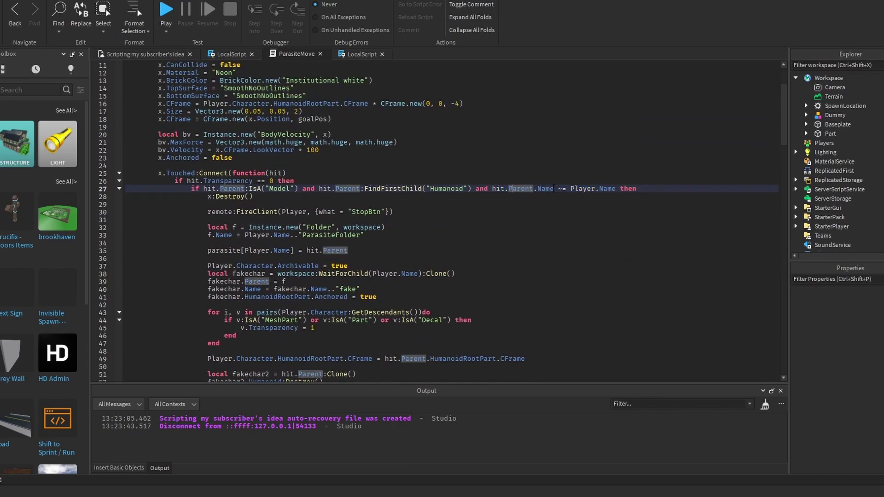
{"action": "double_click", "coordinate": [537, 187]}
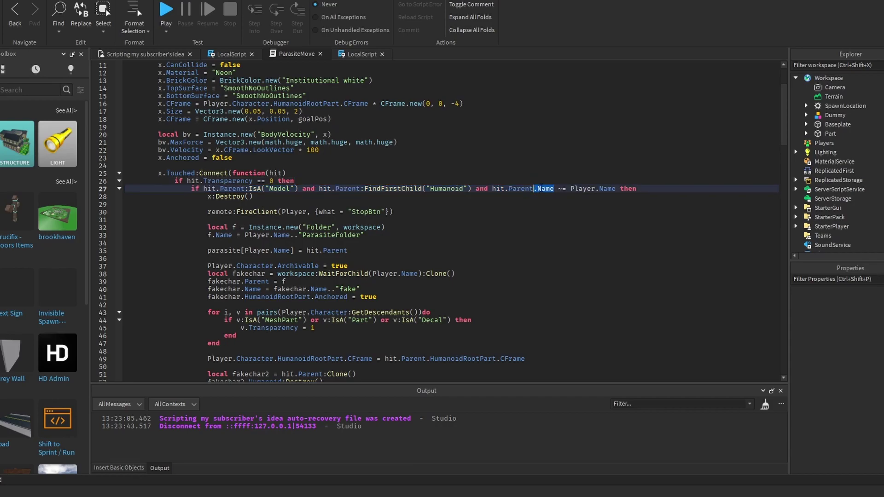
{"action": "left_click", "coordinate": [597, 193]}
{"action": "scroll", "coordinate": [515, 182], "scroll_direction": "down", "scroll_amount": 7}
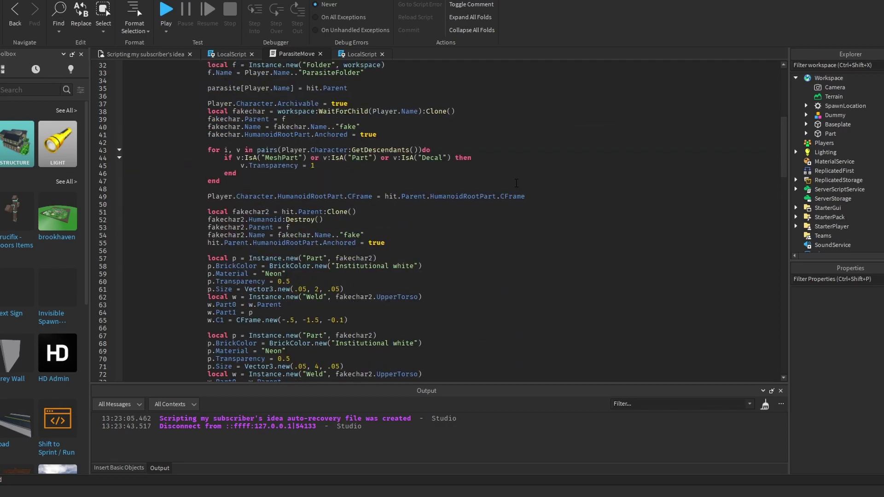
{"action": "scroll", "coordinate": [517, 183], "scroll_direction": "down", "scroll_amount": 7}
{"action": "scroll", "coordinate": [516, 183], "scroll_direction": "down", "scroll_amount": 2}
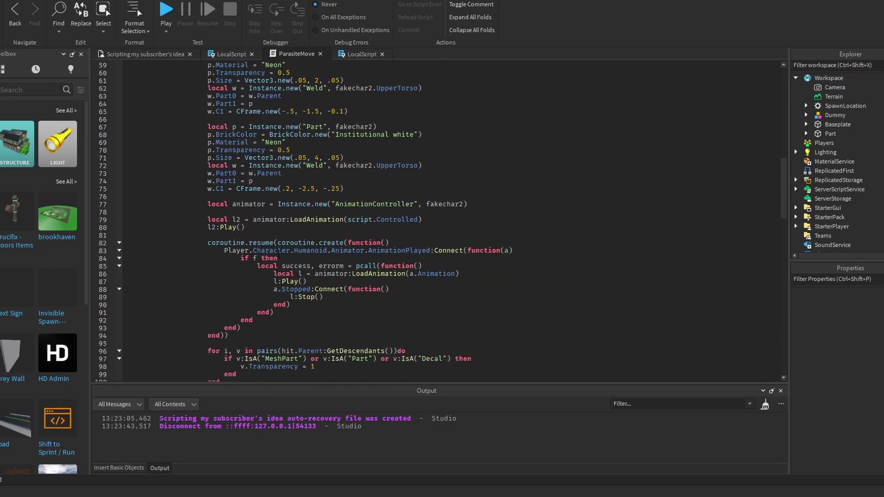
Indent the animation load, play and stop lines 86–90 inside the pcall(function() block.
{"action": "left_click_drag", "start_coordinate": [273, 274], "coordinate": [300, 305]}
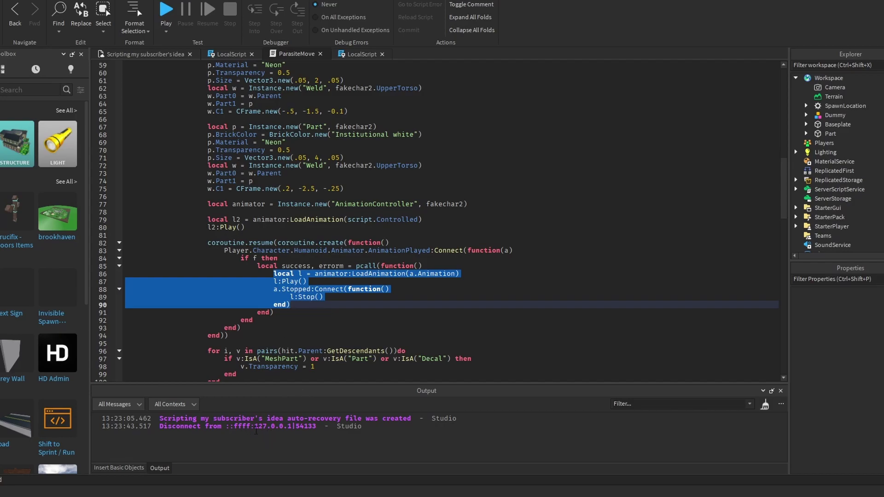
{"action": "left_click", "coordinate": [352, 289]}
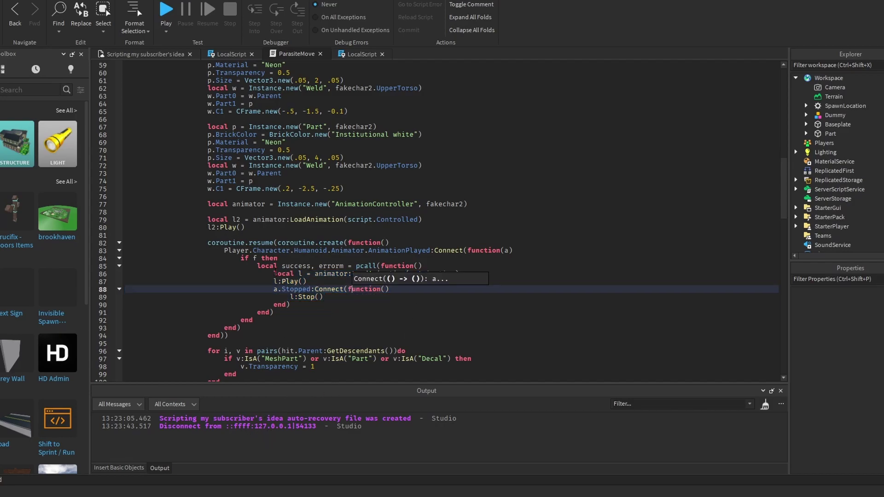
{"action": "left_click_drag", "start_coordinate": [273, 274], "coordinate": [291, 304]}
{"action": "left_click", "coordinate": [296, 305]}
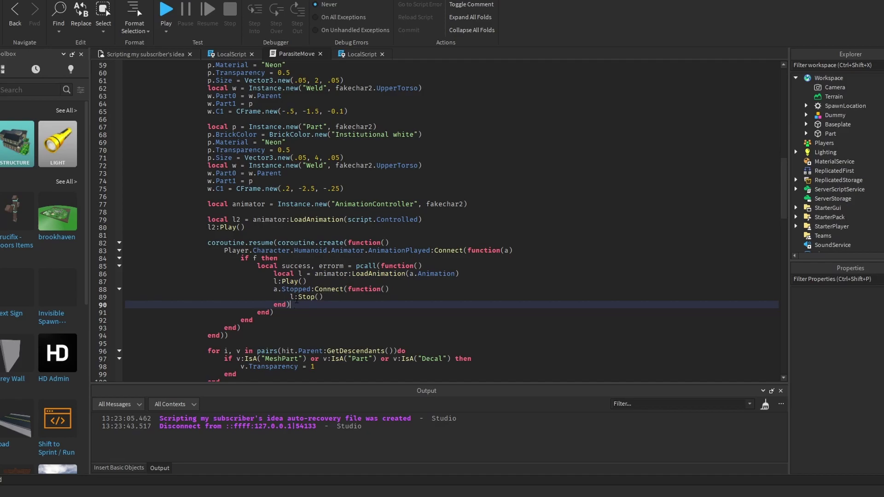
{"action": "left_click_drag", "start_coordinate": [224, 250], "coordinate": [431, 250]}
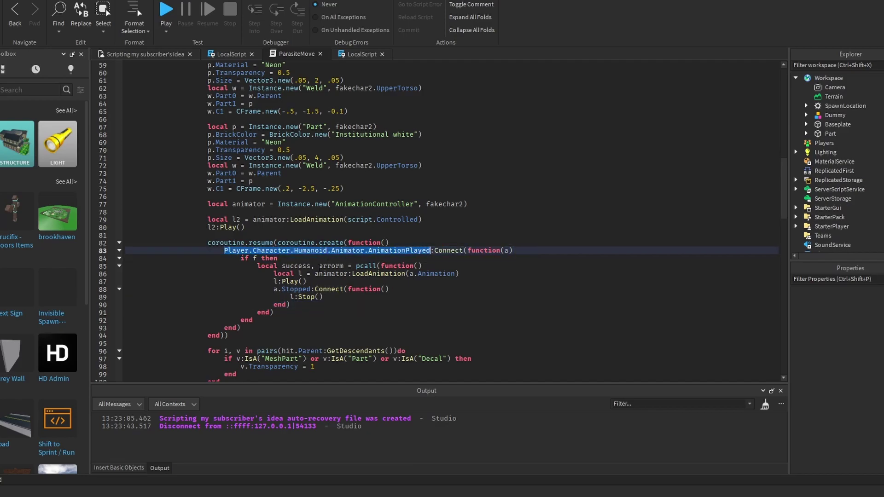
{"action": "left_click", "coordinate": [266, 270]}
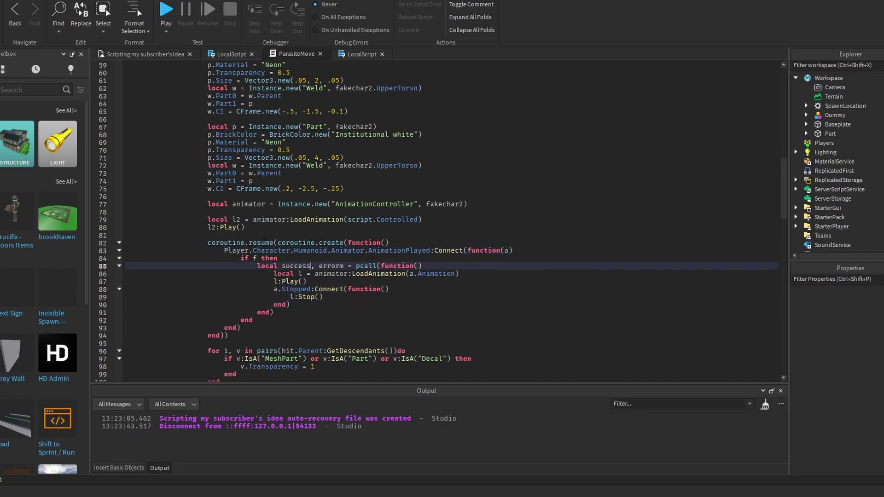
{"action": "left_click_drag", "start_coordinate": [272, 274], "coordinate": [297, 305]}
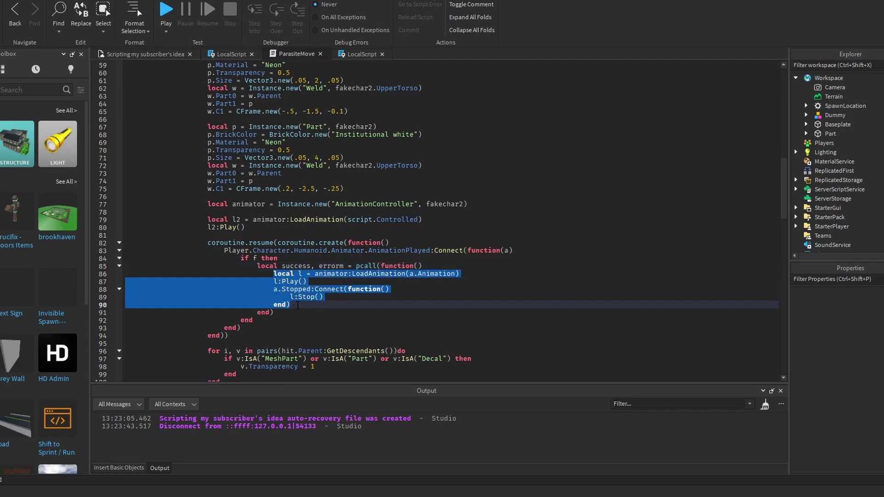
{"action": "left_click", "coordinate": [299, 305]}
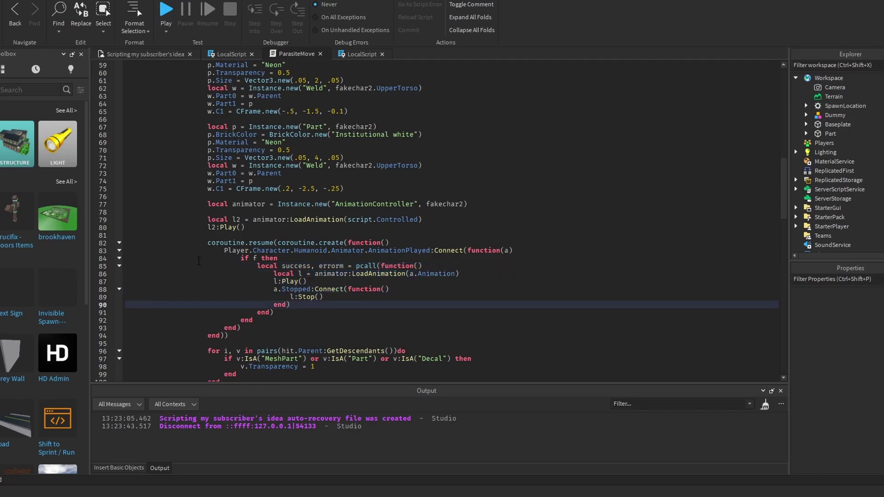
{"action": "scroll", "coordinate": [299, 305], "scroll_direction": "down", "scroll_amount": 8}
{"action": "scroll", "coordinate": [299, 304], "scroll_direction": "down", "scroll_amount": 10}
{"action": "scroll", "coordinate": [300, 298], "scroll_direction": "down", "scroll_amount": 7}
{"action": "scroll", "coordinate": [304, 273], "scroll_direction": "up", "scroll_amount": 10}
{"action": "scroll", "coordinate": [304, 274], "scroll_direction": "up", "scroll_amount": 2}
{"action": "scroll", "coordinate": [304, 274], "scroll_direction": "down", "scroll_amount": 5}
{"action": "scroll", "coordinate": [304, 274], "scroll_direction": "up", "scroll_amount": 8}
{"action": "scroll", "coordinate": [304, 273], "scroll_direction": "up", "scroll_amount": 11}
Review the pcall-wrapped animation lines 86–90 against the pcall declaration on line 85.
{"action": "left_click", "coordinate": [299, 273]}
{"action": "left_click_drag", "start_coordinate": [274, 274], "coordinate": [365, 307]}
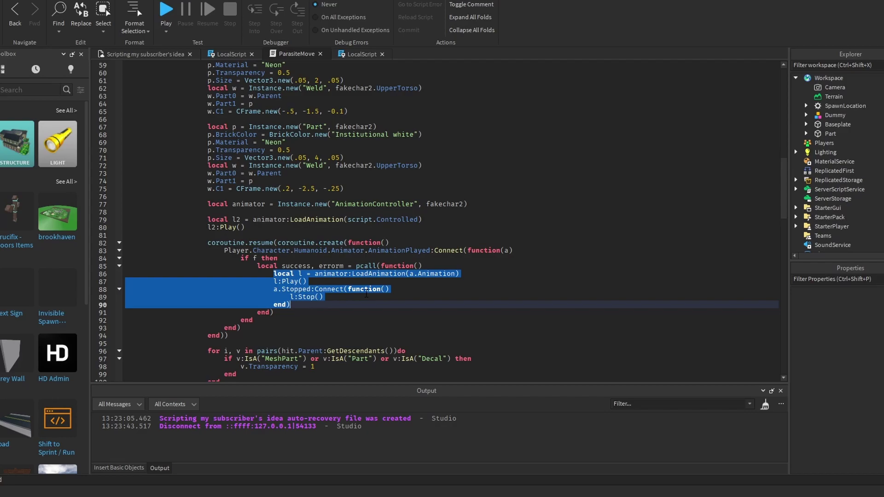
{"action": "left_click", "coordinate": [344, 281]}
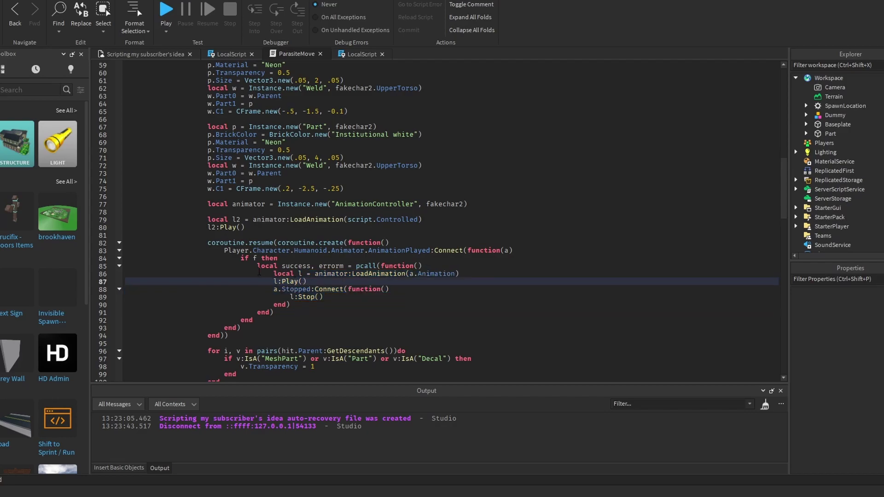
{"action": "key", "text": "Down"}
{"action": "key", "text": "Down"}
{"action": "key", "text": "Down"}
{"action": "key", "text": "Up"}
{"action": "key", "text": "Up"}
{"action": "key", "text": "Up"}
{"action": "left_click_drag", "start_coordinate": [271, 274], "coordinate": [299, 306]}
{"action": "left_click_drag", "start_coordinate": [257, 266], "coordinate": [441, 266]}
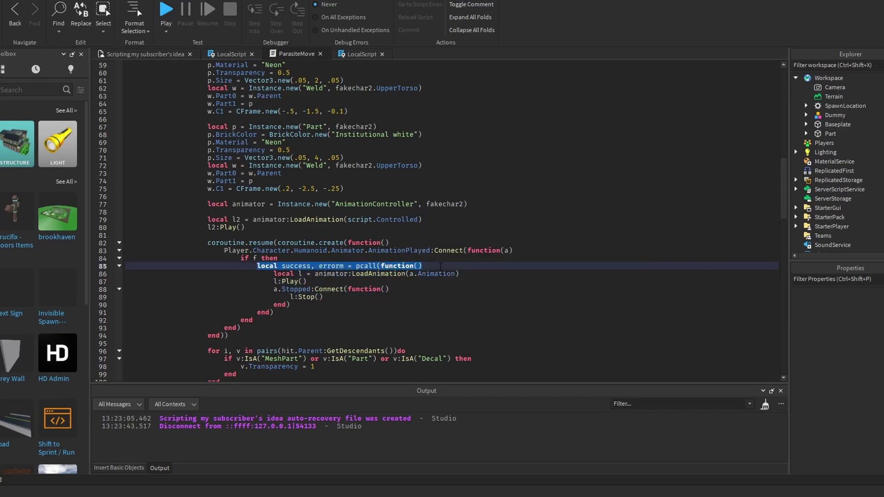
{"action": "left_click_drag", "start_coordinate": [274, 274], "coordinate": [307, 316]}
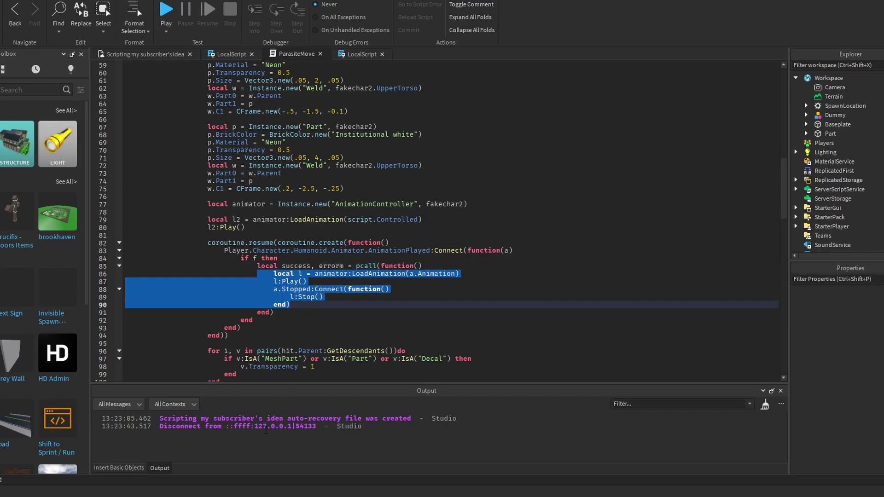
{"action": "left_click", "coordinate": [346, 295]}
{"action": "scroll", "coordinate": [319, 227], "scroll_direction": "down", "scroll_amount": 3}
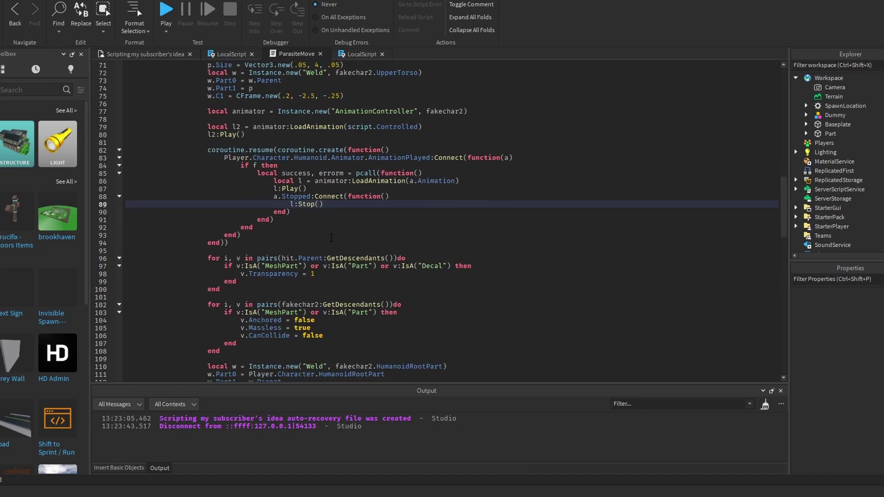
{"action": "scroll", "coordinate": [319, 226], "scroll_direction": "down", "scroll_amount": 3}
{"action": "scroll", "coordinate": [319, 227], "scroll_direction": "down", "scroll_amount": 7}
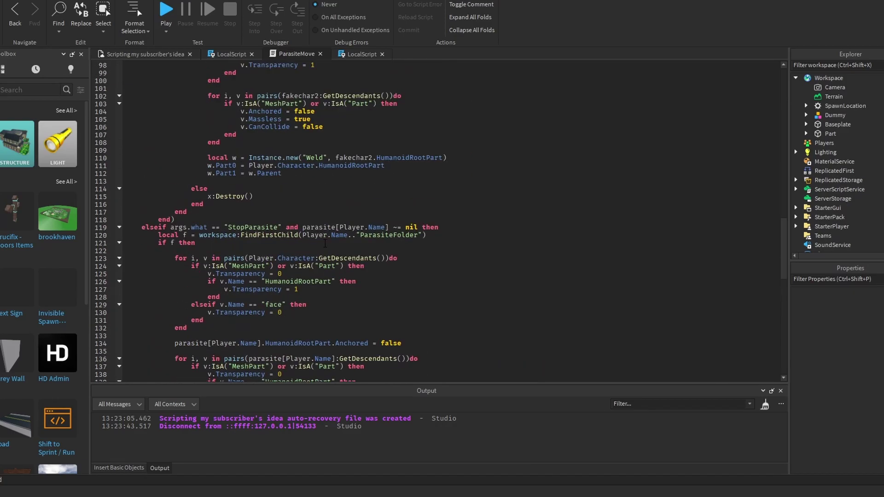
{"action": "scroll", "coordinate": [296, 196], "scroll_direction": "up", "scroll_amount": 7}
{"action": "scroll", "coordinate": [296, 196], "scroll_direction": "down", "scroll_amount": 4}
{"action": "scroll", "coordinate": [296, 196], "scroll_direction": "down", "scroll_amount": 6}
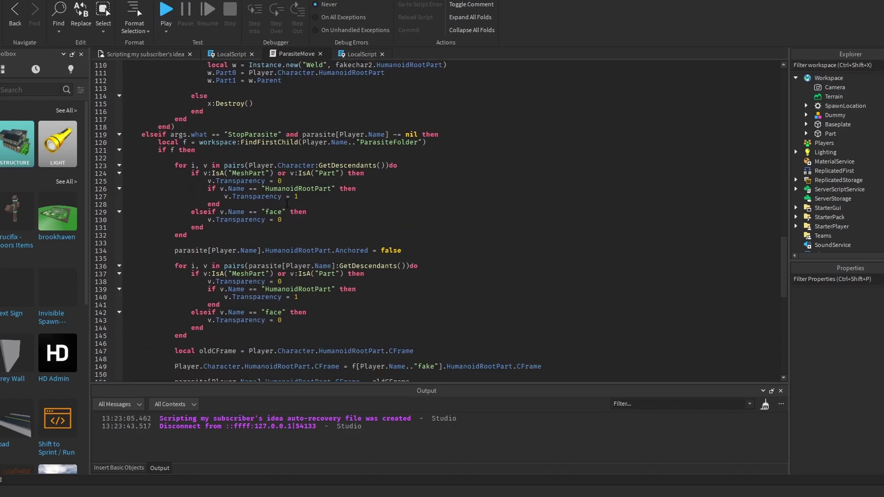
{"action": "scroll", "coordinate": [287, 204], "scroll_direction": "down", "scroll_amount": 6}
{"action": "mouse_move", "coordinate": [285, 257]}
{"action": "left_mouse_down"}
{"action": "mouse_move", "coordinate": [175, 251]}
{"action": "mouse_move", "coordinate": [175, 259]}
{"action": "left_mouse_up"}
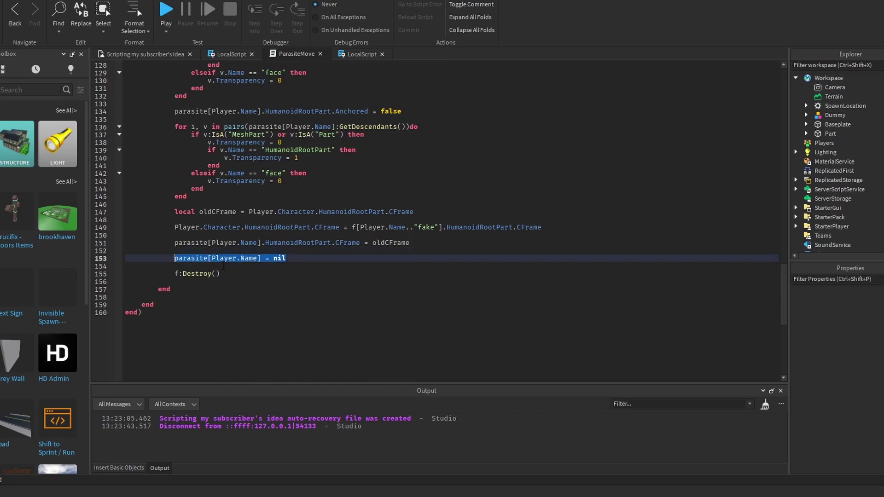
{"action": "left_click", "coordinate": [175, 54]}
{"action": "left_click", "coordinate": [297, 54]}
{"action": "scroll", "coordinate": [767, 83], "scroll_direction": "up", "scroll_amount": 5}
{"action": "scroll", "coordinate": [766, 83], "scroll_direction": "up", "scroll_amount": 15}
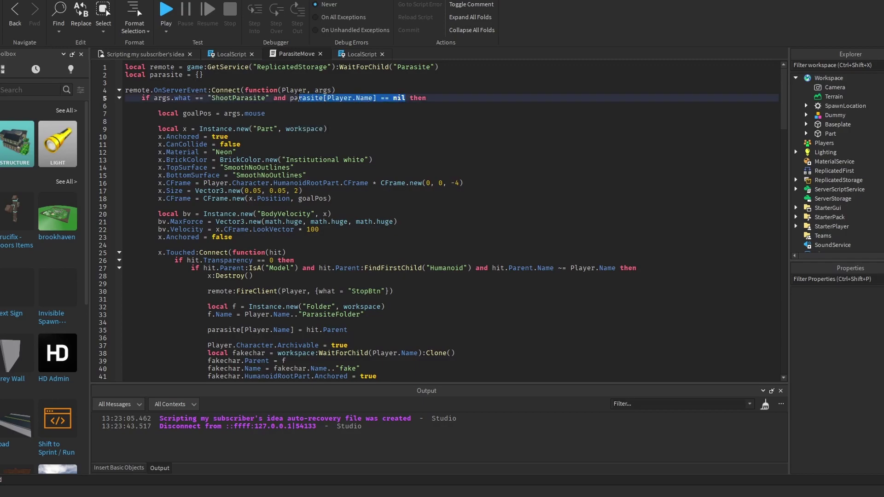
{"action": "left_click_drag", "start_coordinate": [427, 97], "coordinate": [175, 98]}
{"action": "left_click", "coordinate": [175, 97]}
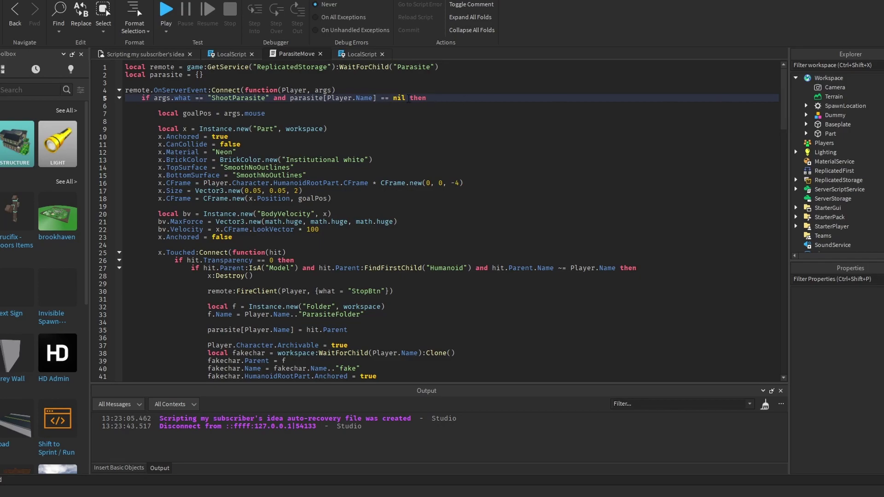
{"action": "left_click", "coordinate": [226, 90]}
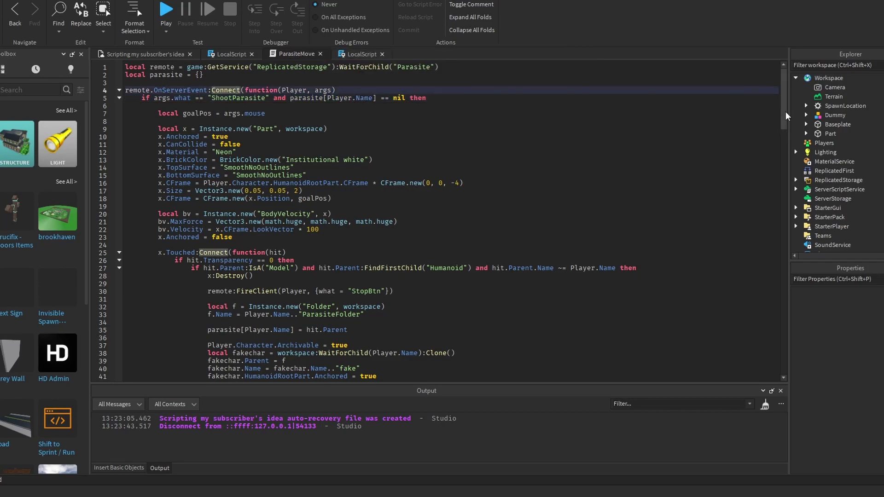
{"action": "left_click_drag", "start_coordinate": [786, 115], "coordinate": [785, 366]}
{"action": "scroll", "coordinate": [438, 263], "scroll_direction": "up", "scroll_amount": 1}
{"action": "scroll", "coordinate": [438, 263], "scroll_direction": "up", "scroll_amount": 3}
{"action": "left_click", "coordinate": [187, 151]}
{"action": "left_click_drag", "start_coordinate": [186, 149], "coordinate": [286, 149]}
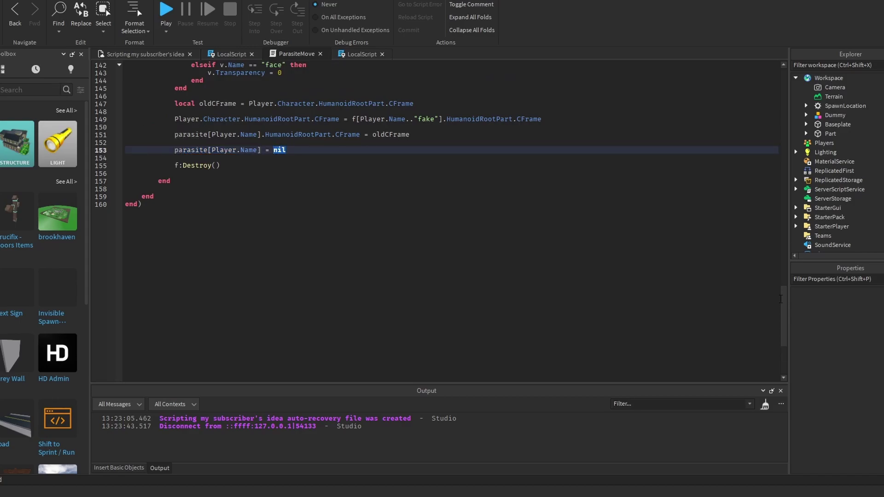
{"action": "left_click_drag", "start_coordinate": [782, 305], "coordinate": [783, 90]}
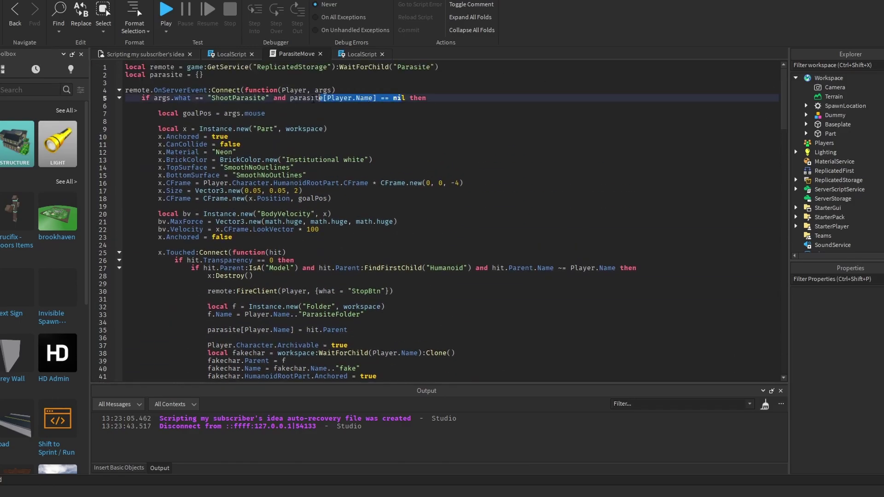
Show the 'Scripting my subscriber's idea' 3D scene and orbit the camera around the Dummy and baseplate.
{"action": "left_click_drag", "start_coordinate": [405, 98], "coordinate": [274, 98]}
{"action": "left_click", "coordinate": [133, 55]}
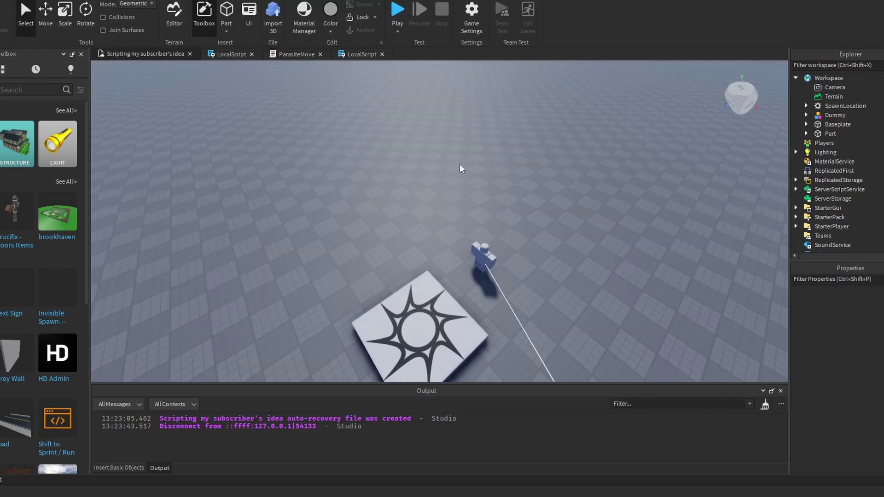
{"action": "scroll", "coordinate": [458, 167], "scroll_direction": "up", "scroll_amount": 3}
{"action": "scroll", "coordinate": [457, 163], "scroll_direction": "up", "scroll_amount": 3}
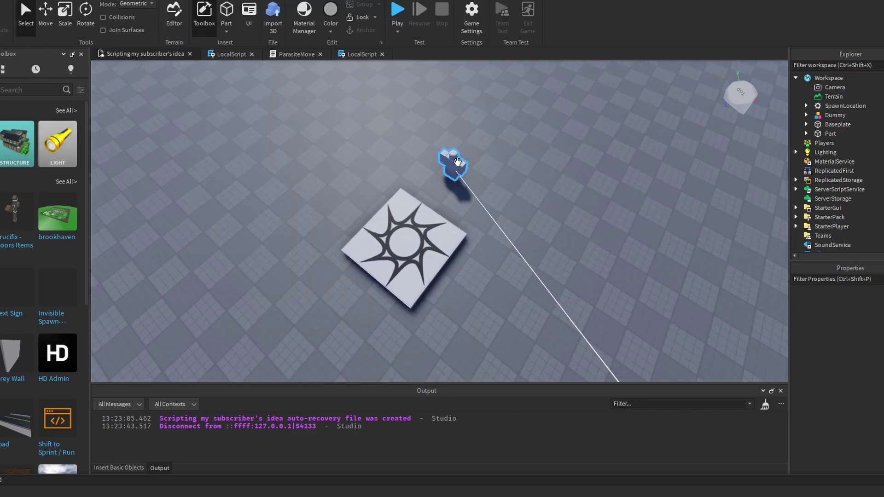
{"action": "mouse_move", "coordinate": [467, 175]}
{"action": "right_mouse_down"}
{"action": "mouse_move", "coordinate": [369, 213]}
{"action": "mouse_move", "coordinate": [329, 214]}
{"action": "right_mouse_up"}
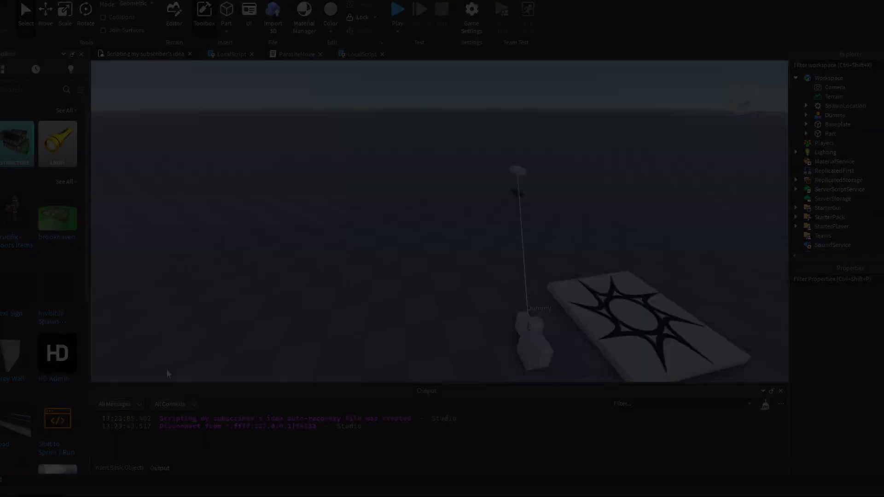